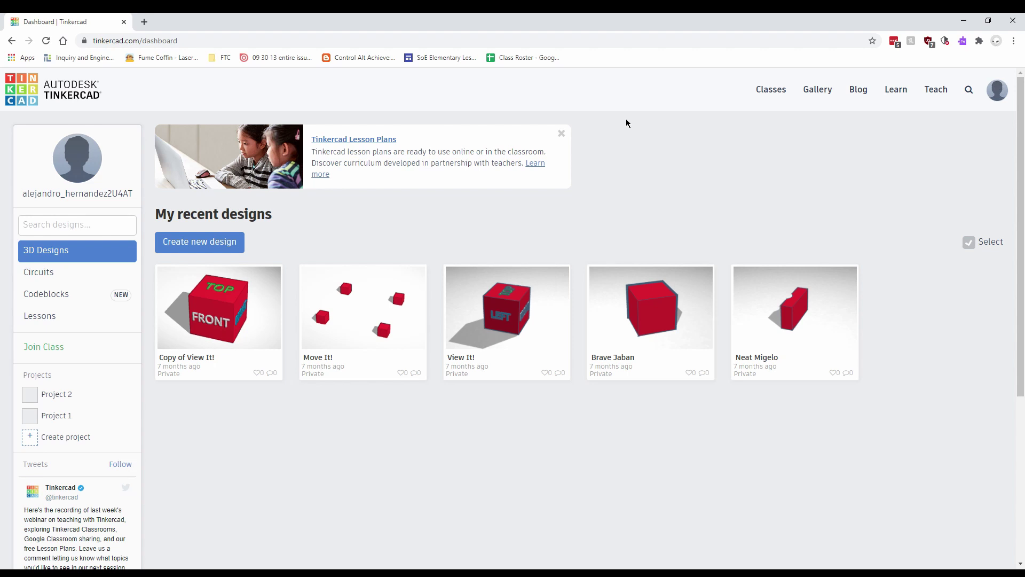
- Open the Introducing the Breadboard lesson from the Circuits lessons in the Learn section
left_click(898, 90)
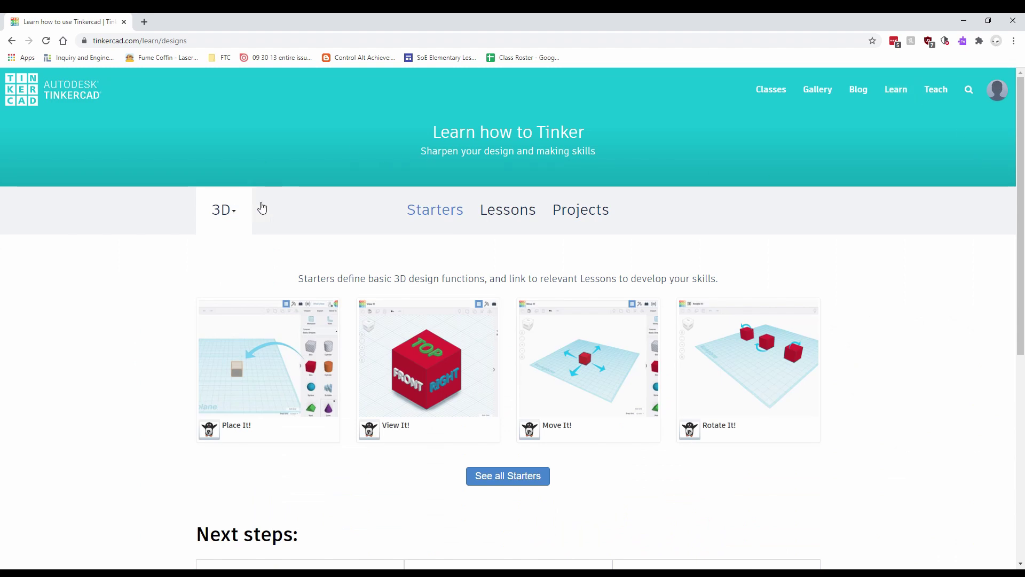
left_click(225, 208)
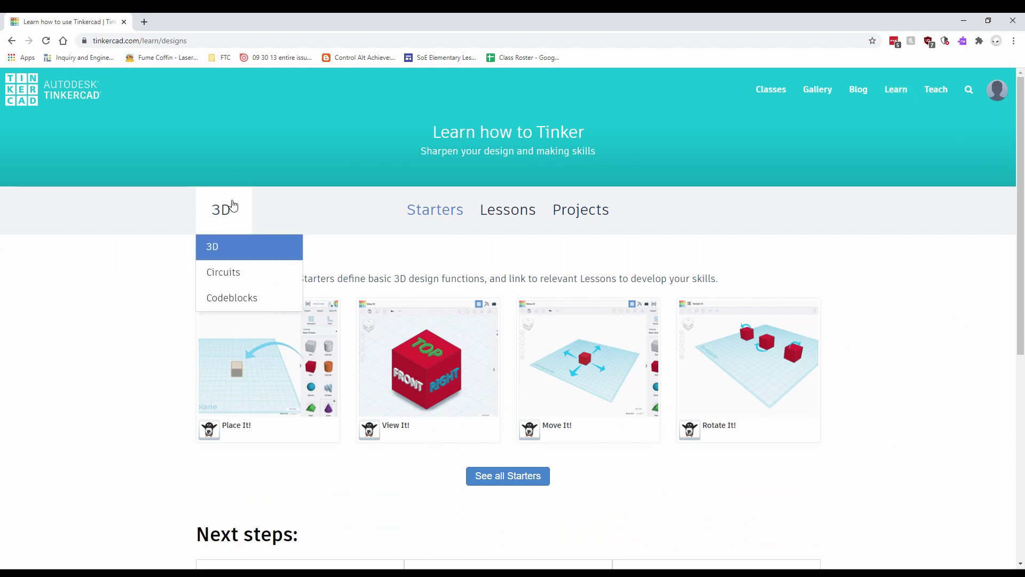
left_click(249, 273)
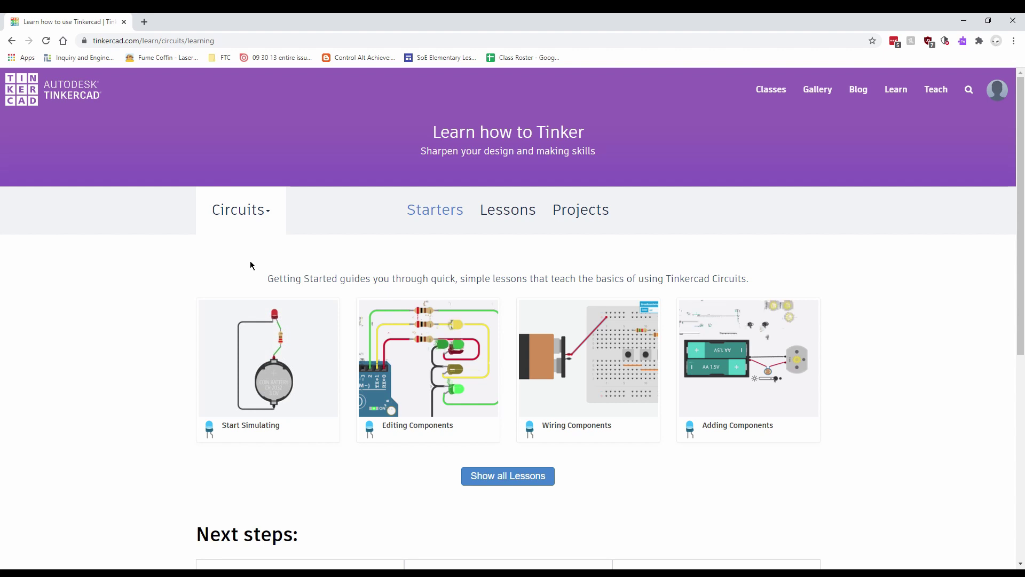
left_click(516, 212)
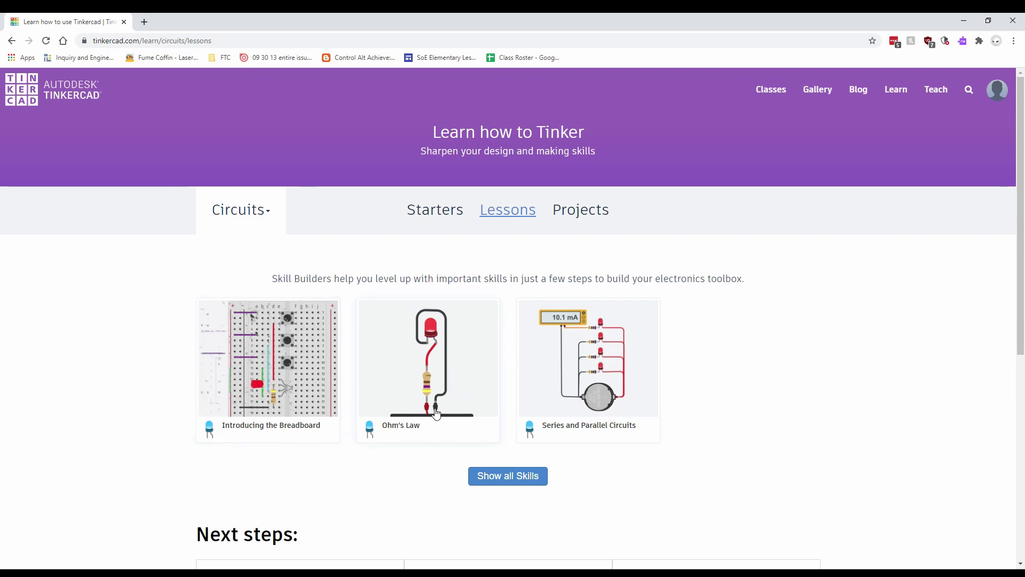
left_click(282, 381)
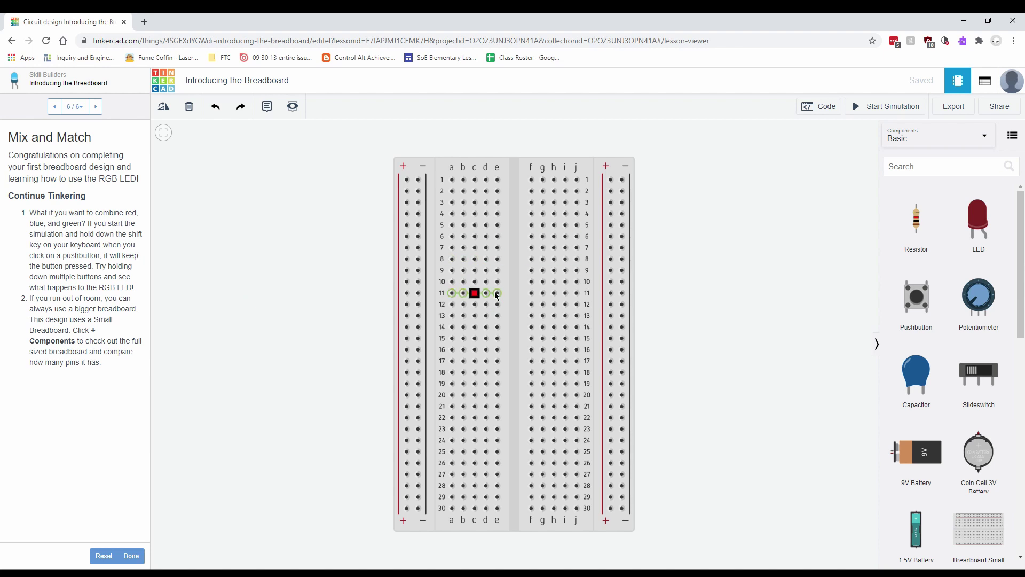
- Return to the lesson's first page and advance to Connect to the Breadboard Power Rails
left_click_drag(100, 288, 133, 291)
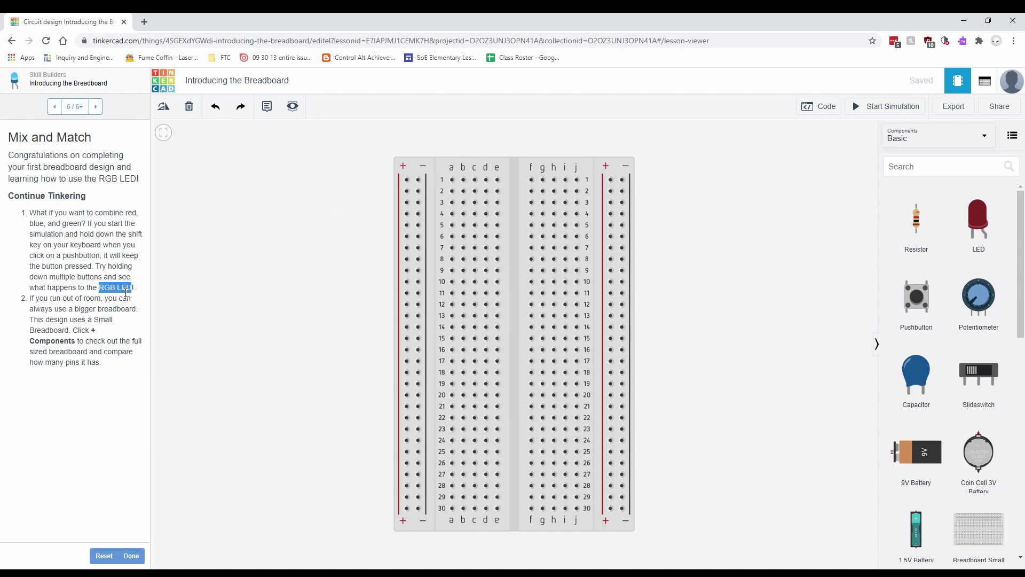
left_click(139, 298)
left_click(74, 106)
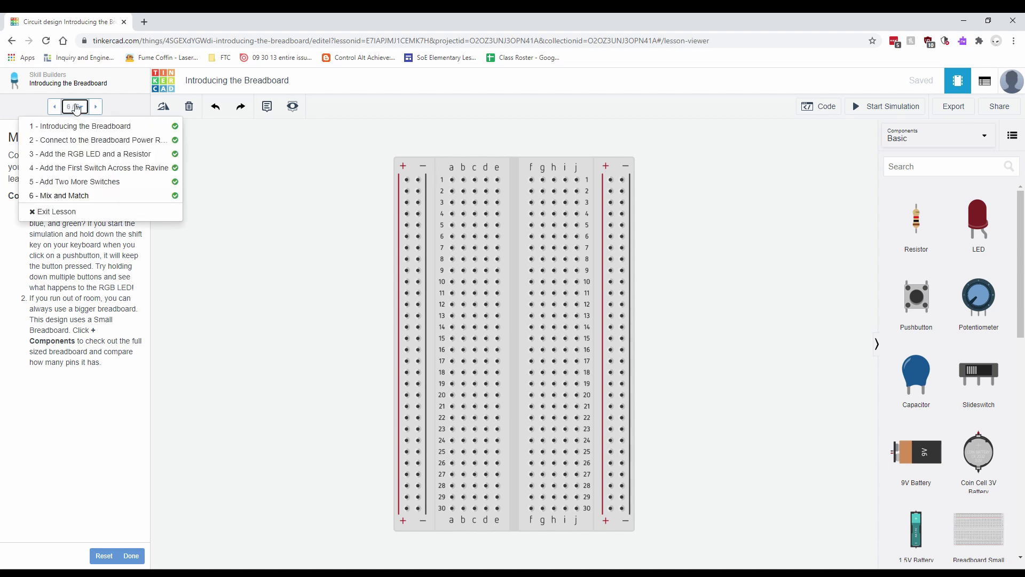
left_click(80, 125)
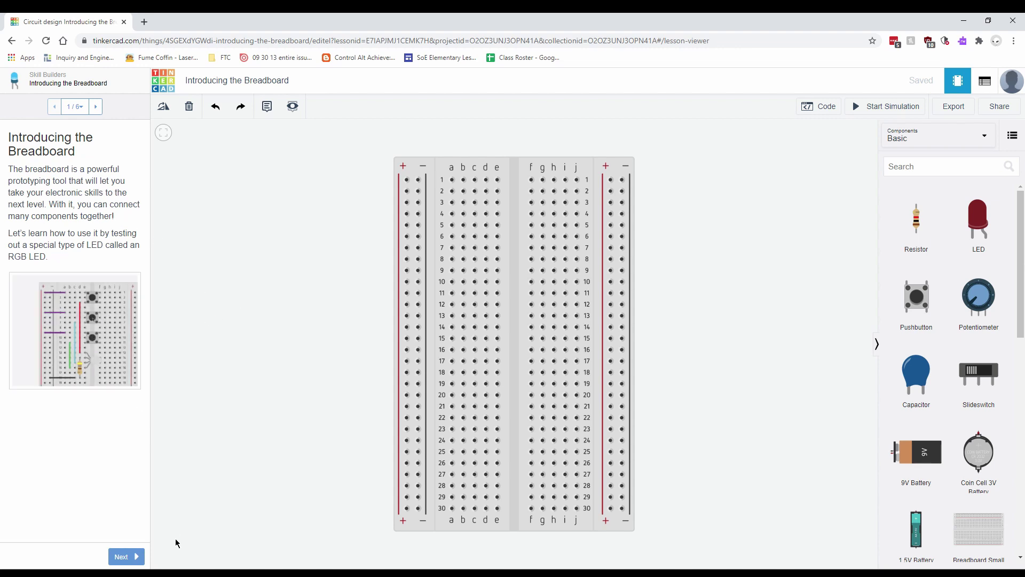
left_click(133, 558)
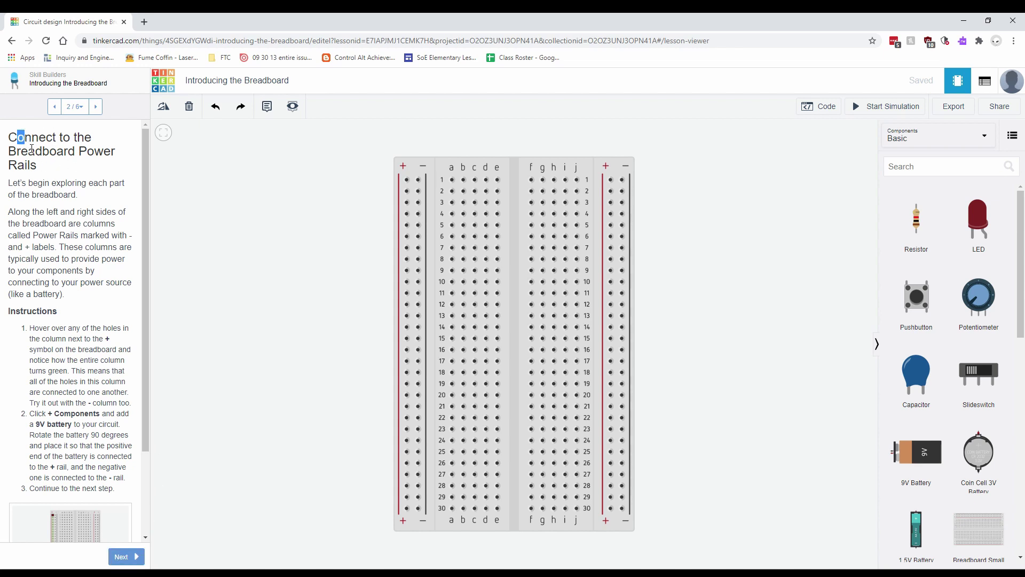
left_click_drag(9, 135, 53, 186)
left_click(43, 164)
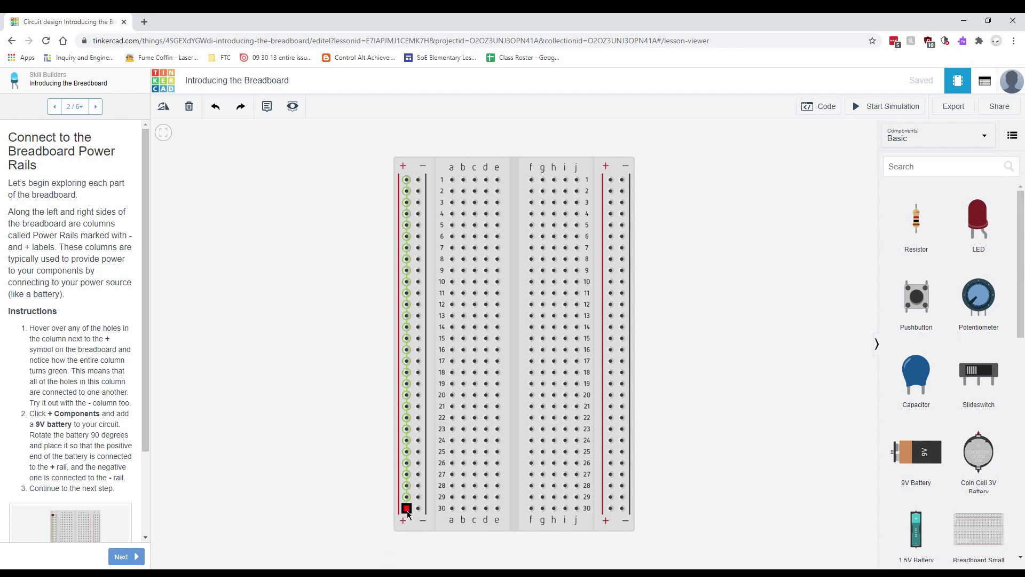
- Add a 9V battery, rotate it 90 degrees clockwise, and place it just below the breadboard's left power rails
scroll(111, 412, "down", 2)
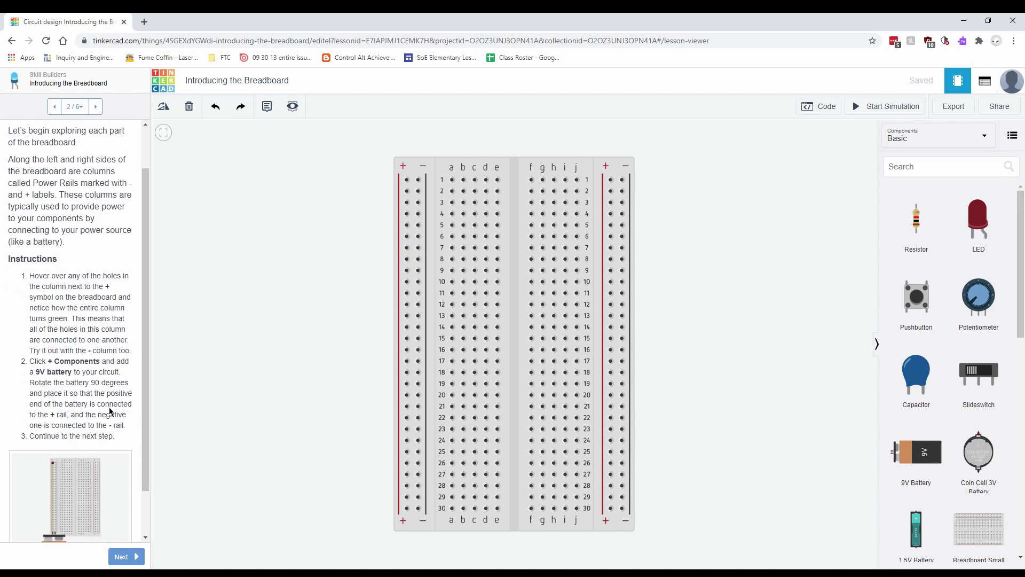
scroll(703, 441, "down", 1)
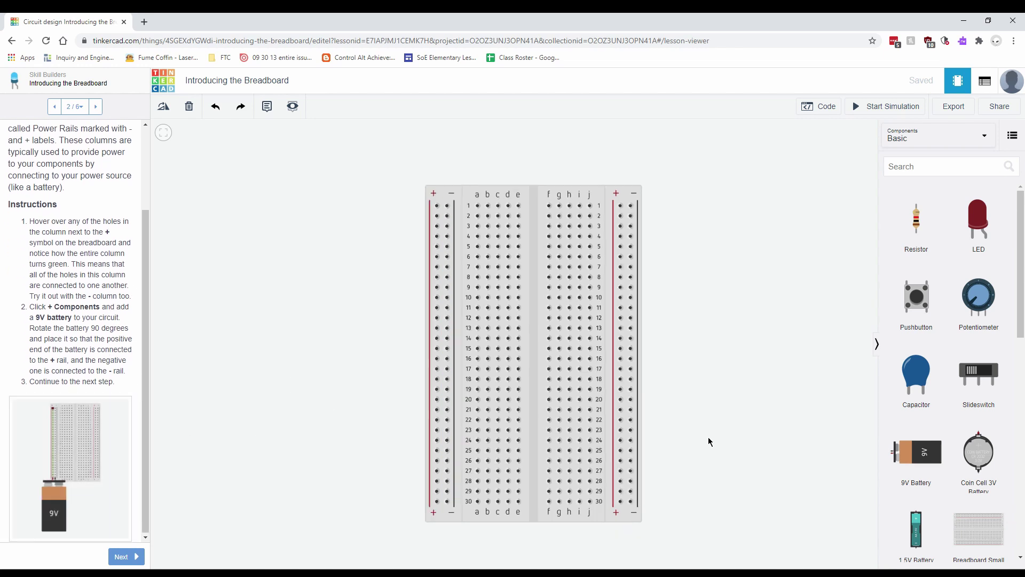
left_click_drag(627, 429, 591, 360)
left_click(695, 387)
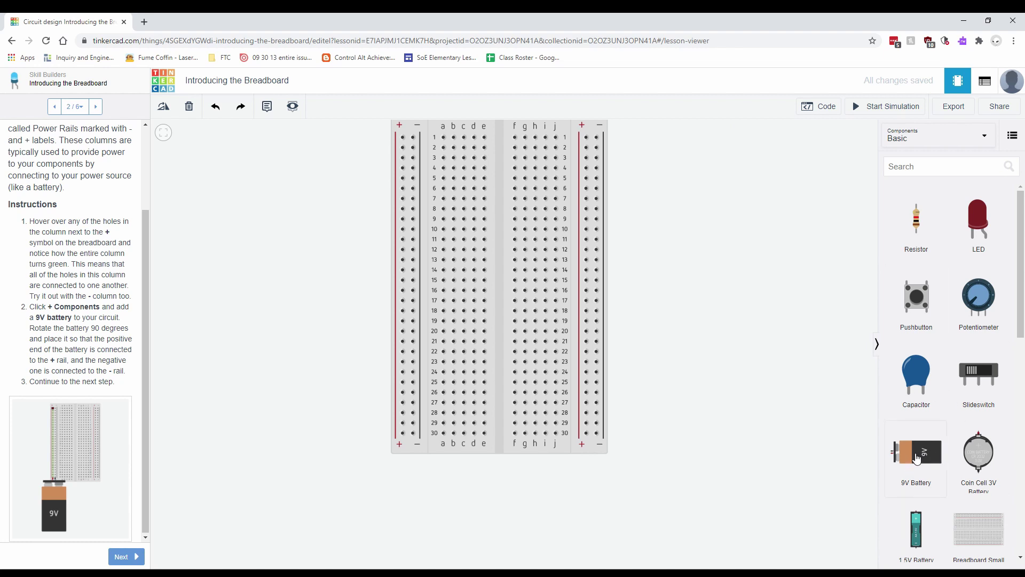
left_click(887, 474)
left_click_drag(886, 475, 345, 536)
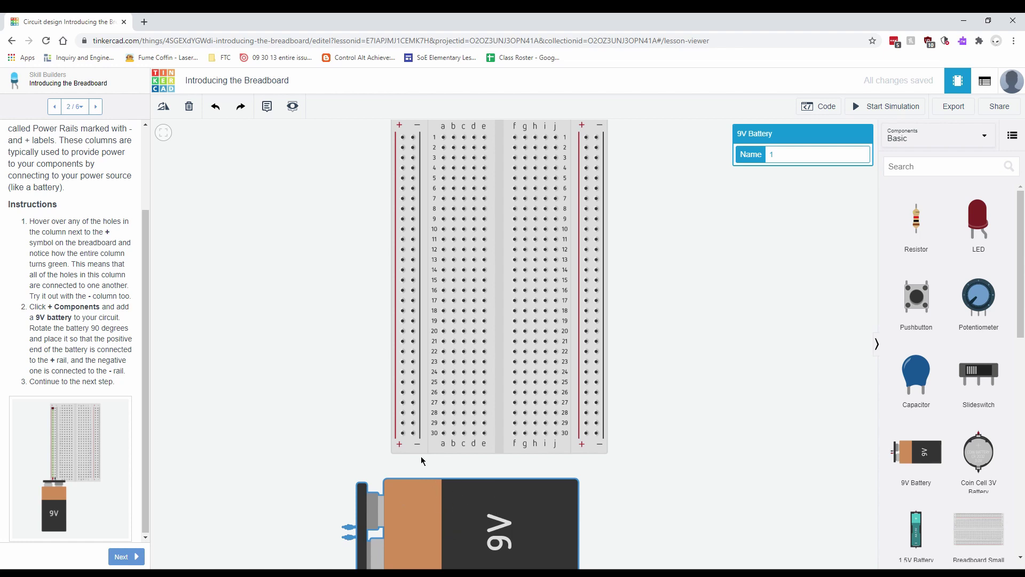
left_click(169, 111)
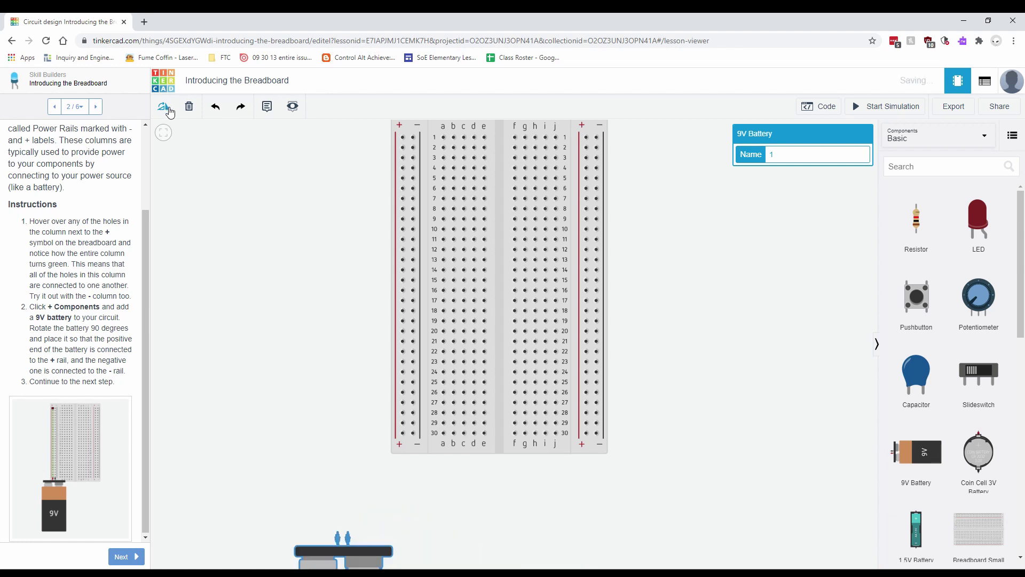
scroll(349, 407, "down", 1)
left_click_drag(365, 467, 335, 359)
left_click_drag(322, 515, 385, 466)
left_click(452, 409)
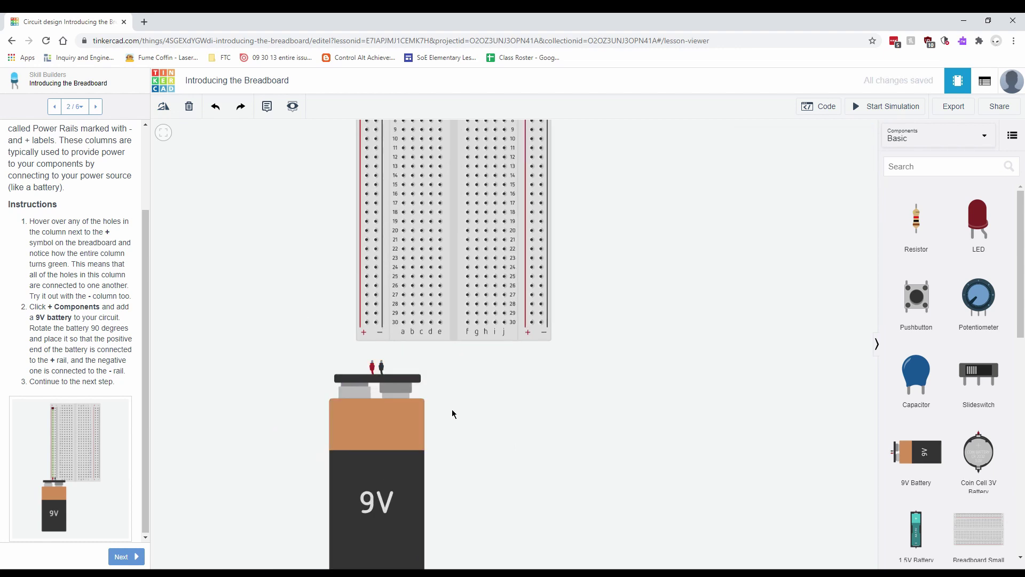
- Wire the battery's positive terminal to the left + rail and its negative terminal to the left - rail, both at row 30
left_click(373, 363)
left_click(367, 323)
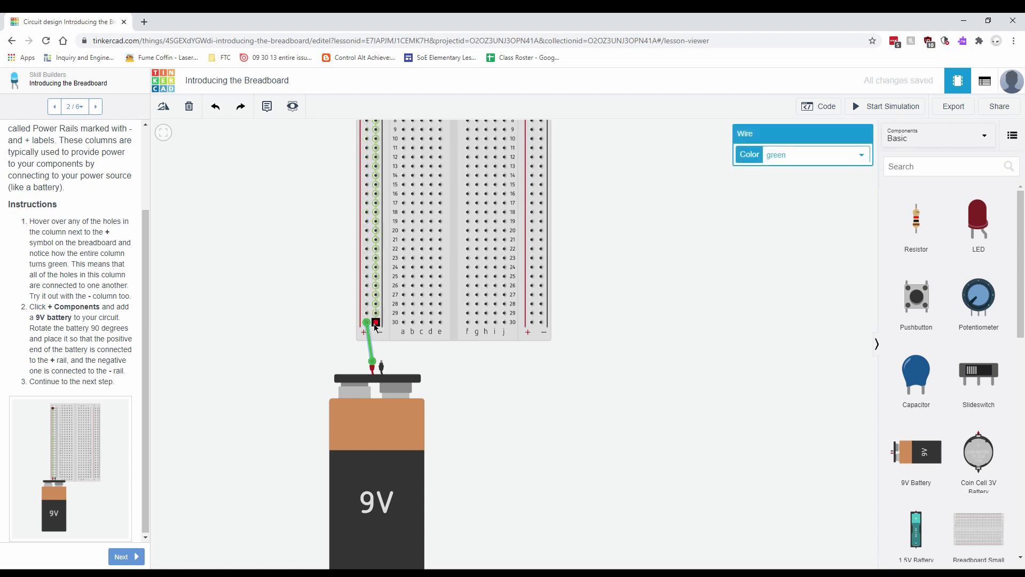
left_click(382, 366)
left_click(376, 323)
left_click(376, 323)
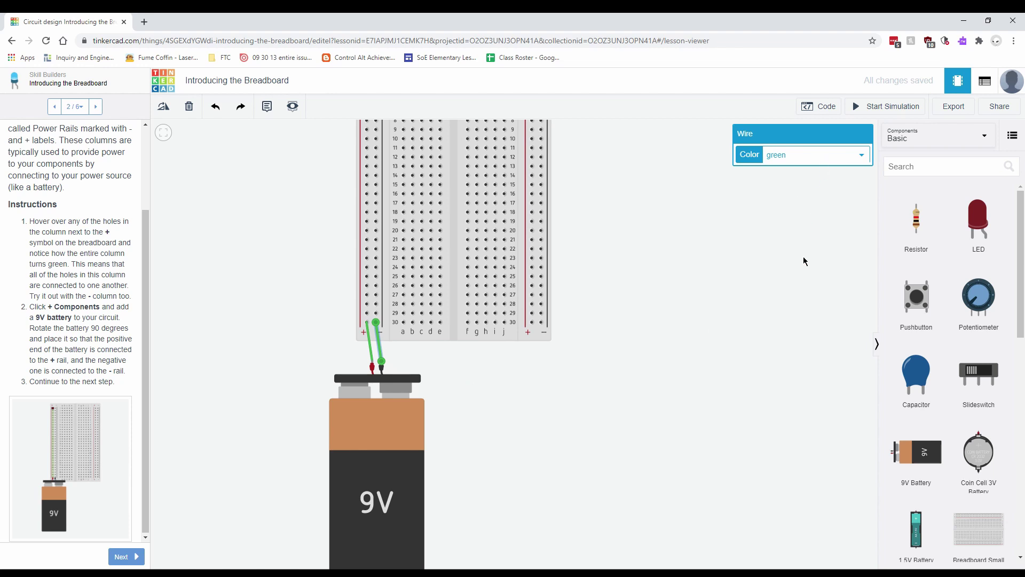
- Color the battery's positive wire red and its negative wire black
left_click(369, 344)
left_click(817, 155)
left_click(805, 179)
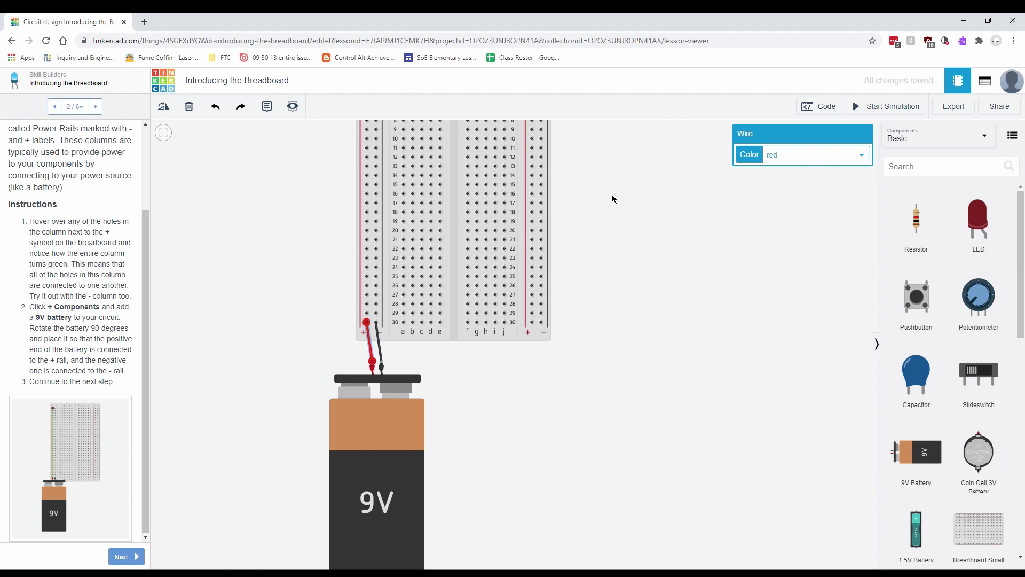
- Advance to the lesson page Add the RGB LED and a Resistor and read its RGB LED placement instructions
left_click_drag(612, 194, 614, 291)
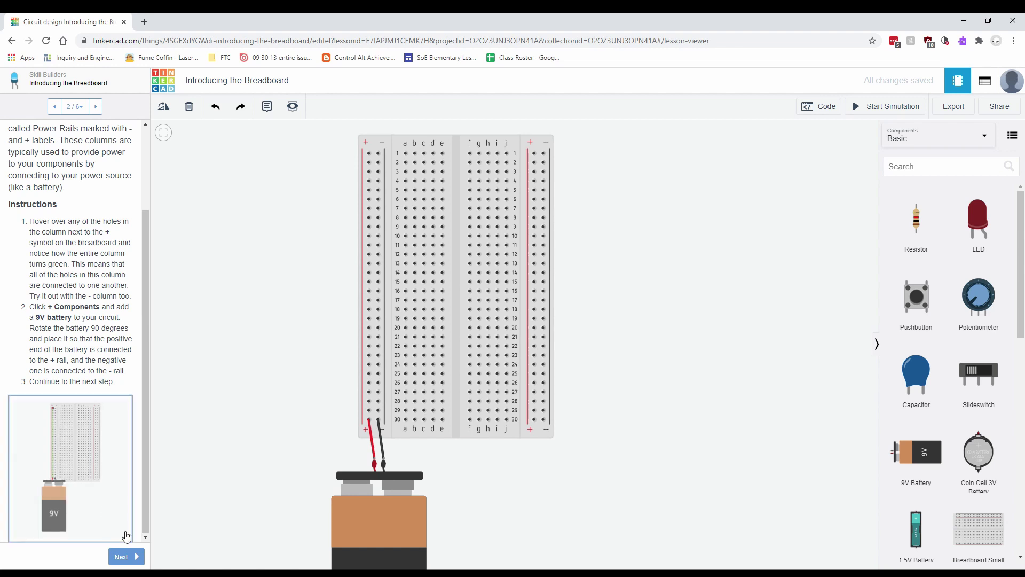
left_click(127, 557)
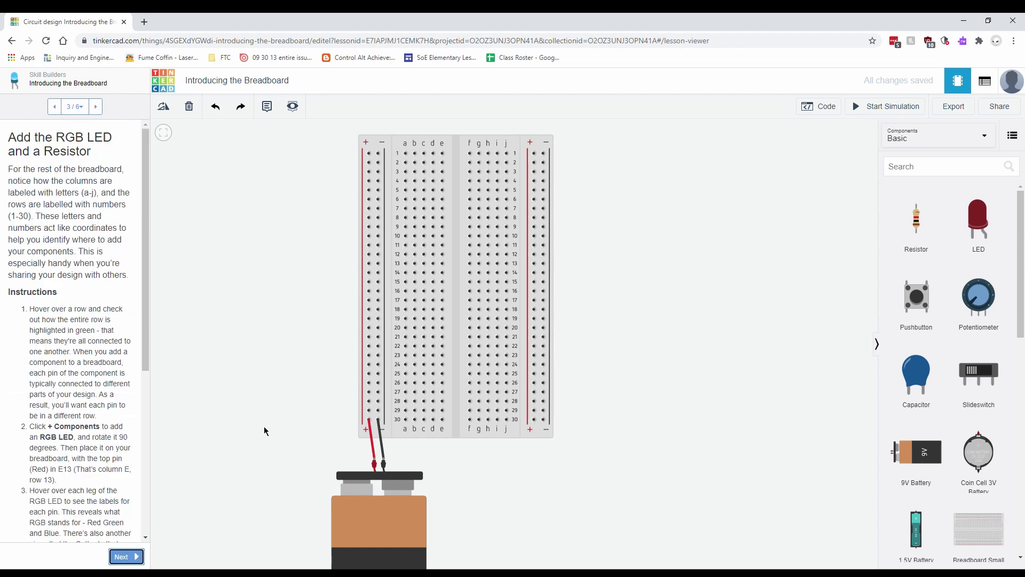
triple_click(35, 144)
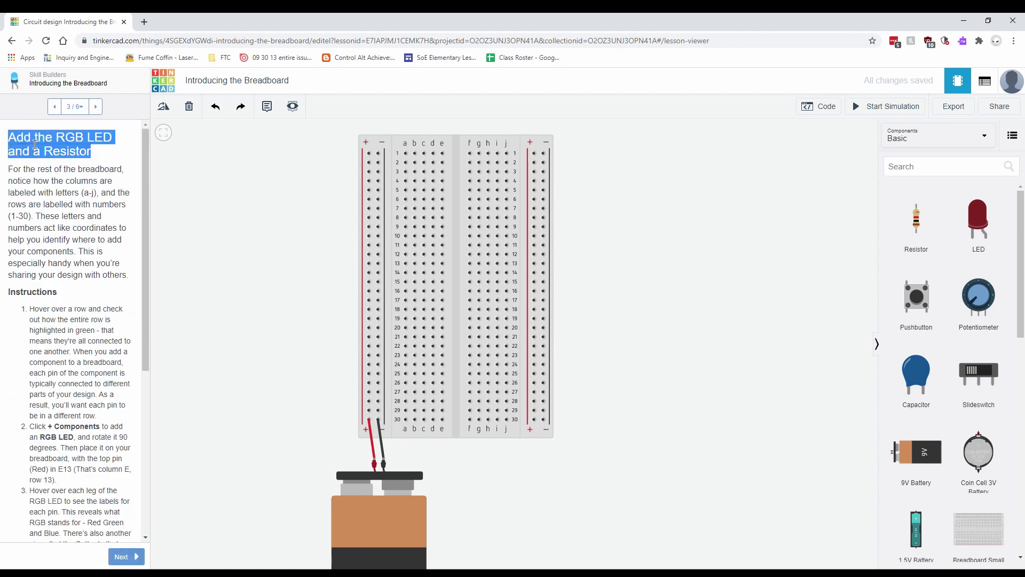
left_click_drag(55, 137, 112, 139)
left_click(100, 151)
double_click(57, 162)
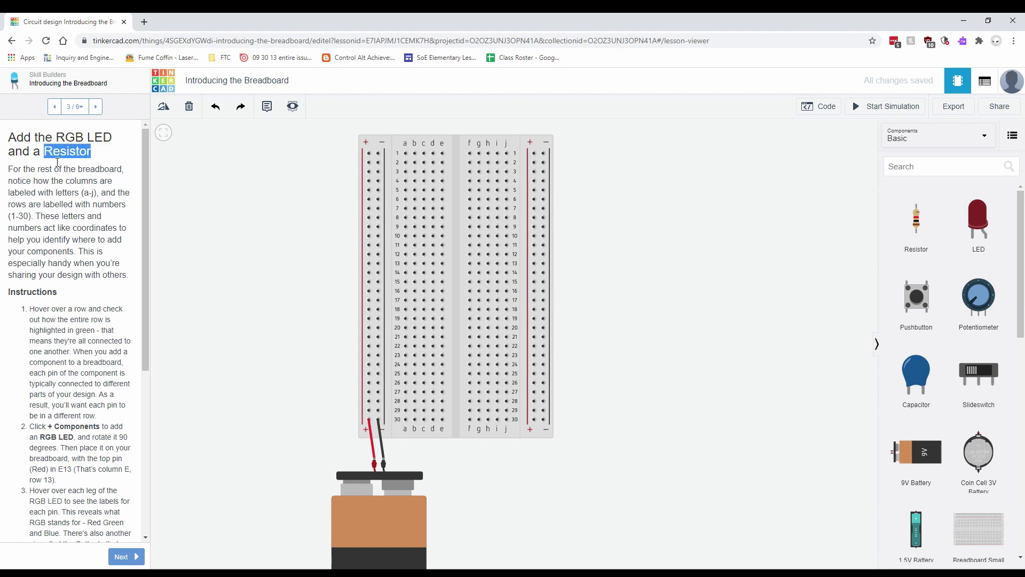
left_click(57, 162)
scroll(66, 250, "down", 1)
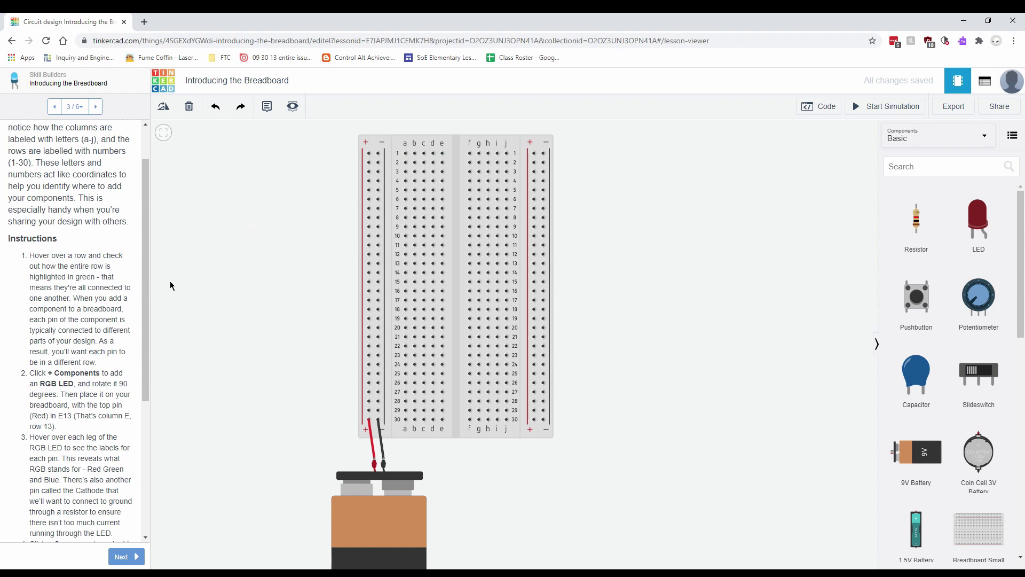
scroll(127, 307, "down", 1)
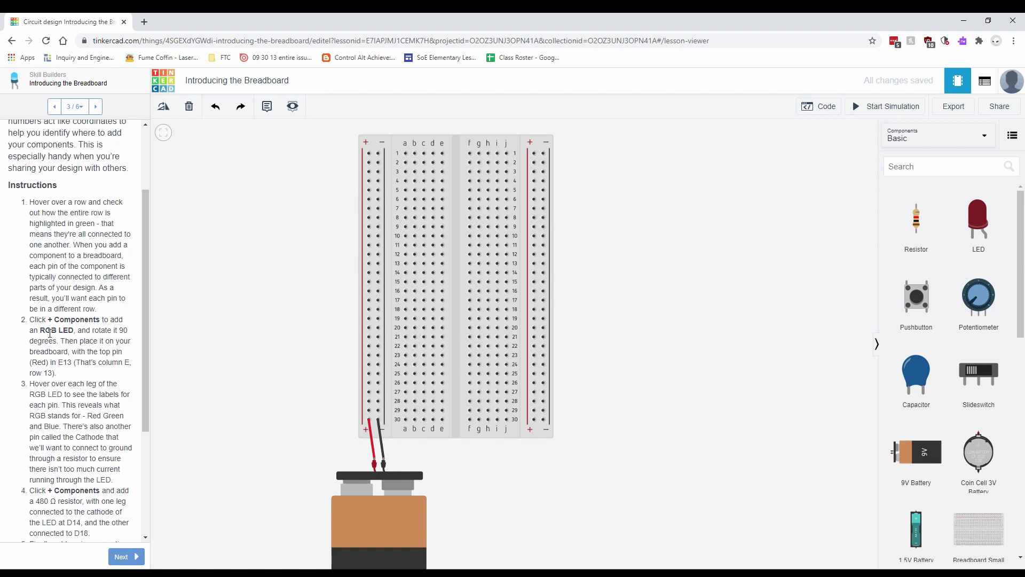
left_click_drag(30, 319, 79, 364)
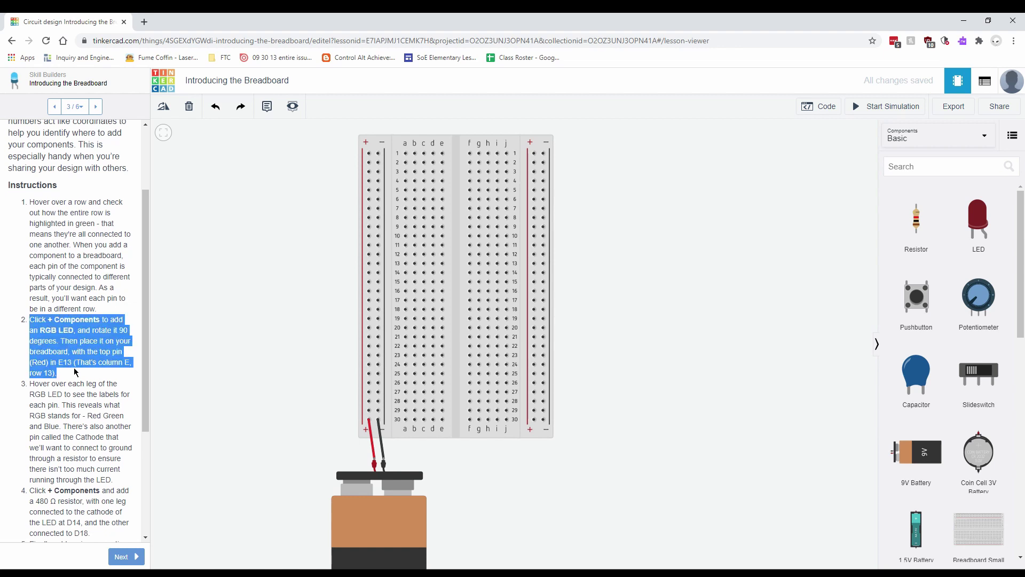
left_click(75, 372)
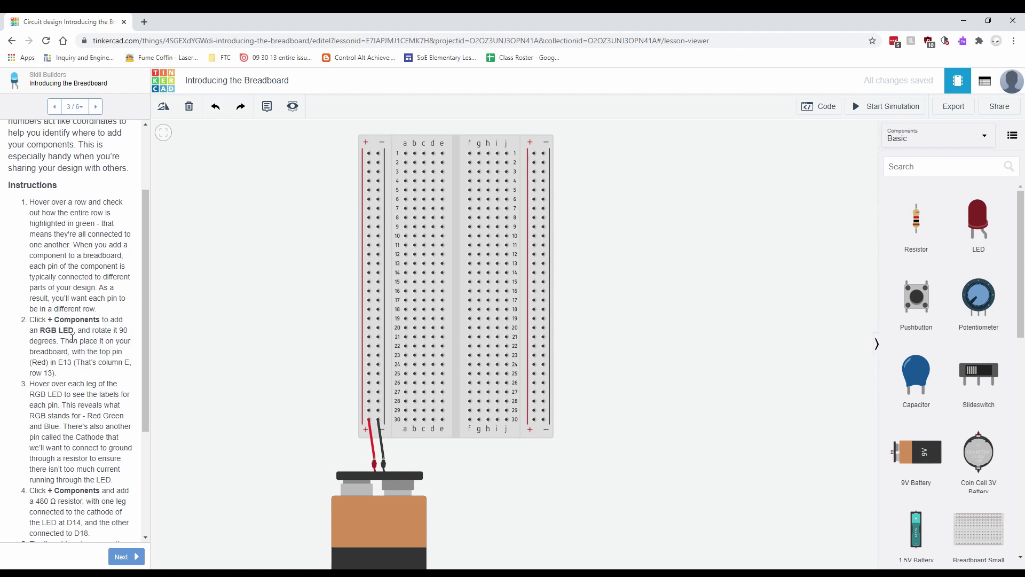
- Search the components for "rgb" and place an LED RGB in the empty area right of the breadboard
scroll(988, 326, "down", 5)
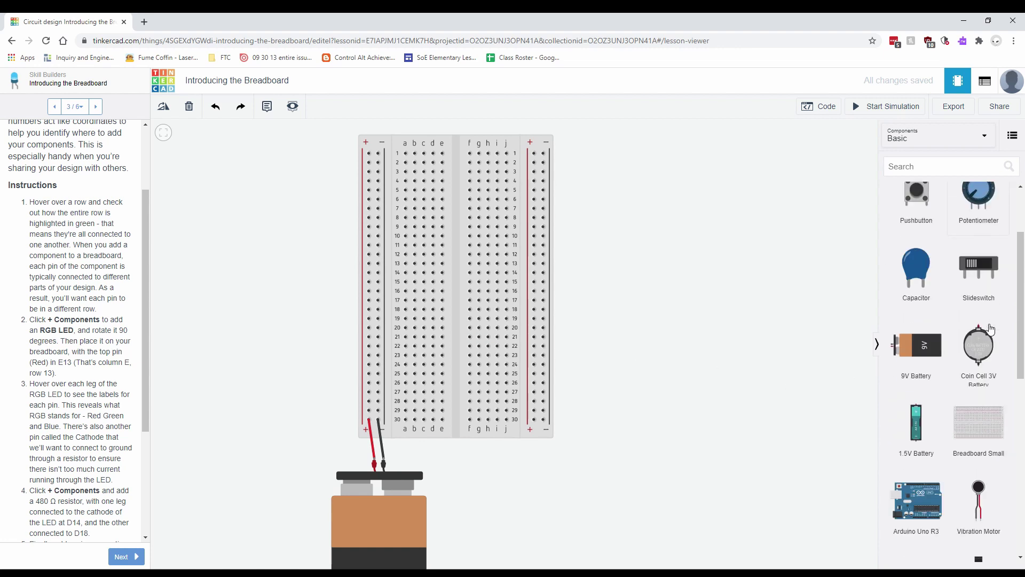
scroll(990, 328, "down", 5)
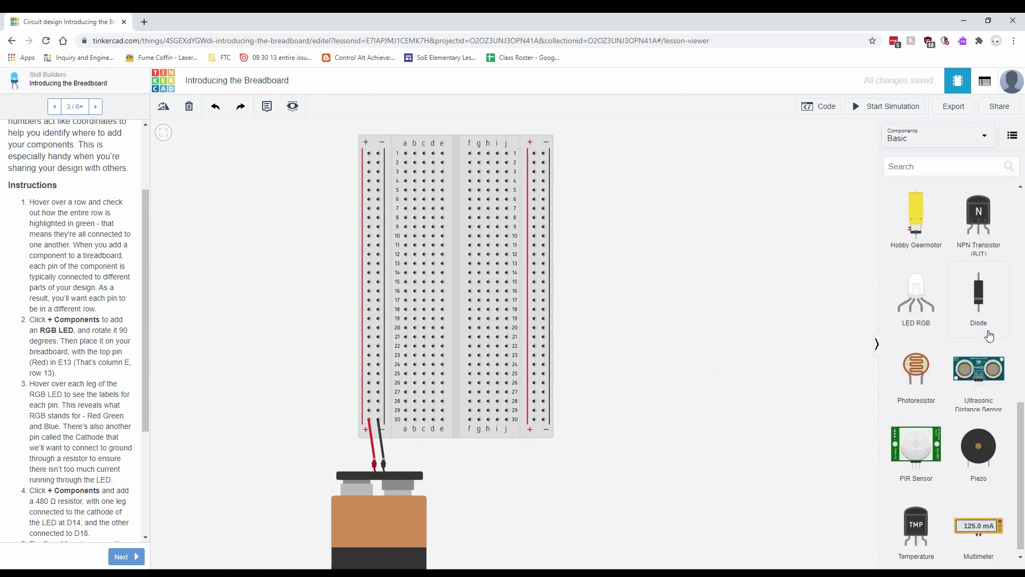
left_click(922, 171)
type("Rgb")
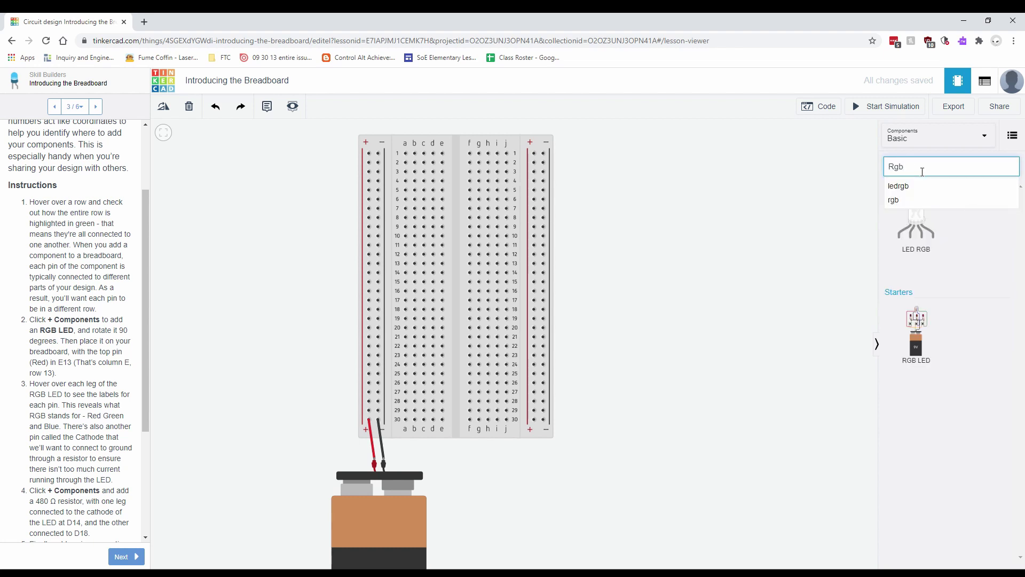
left_click(920, 200)
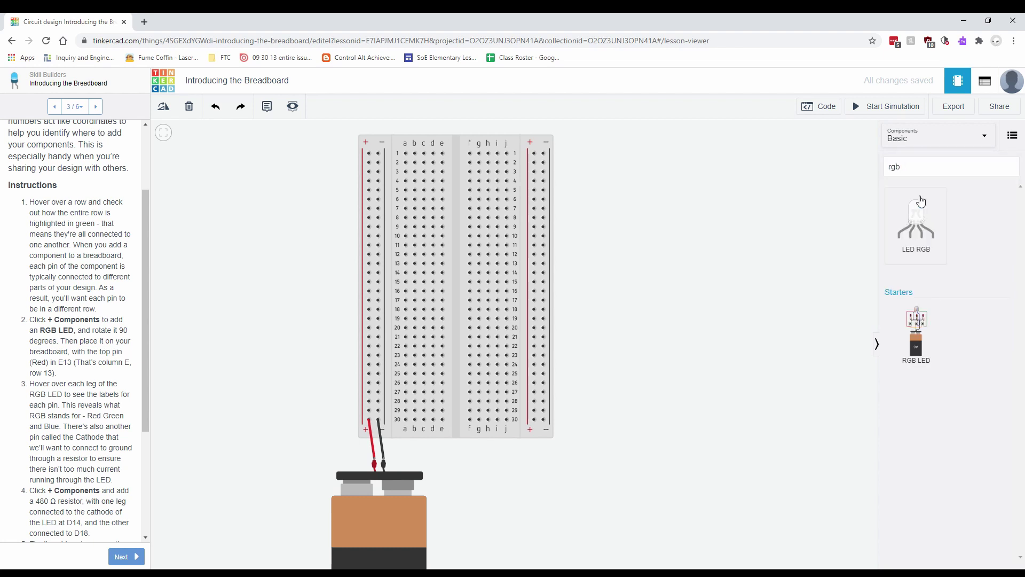
left_click_drag(925, 219, 597, 280)
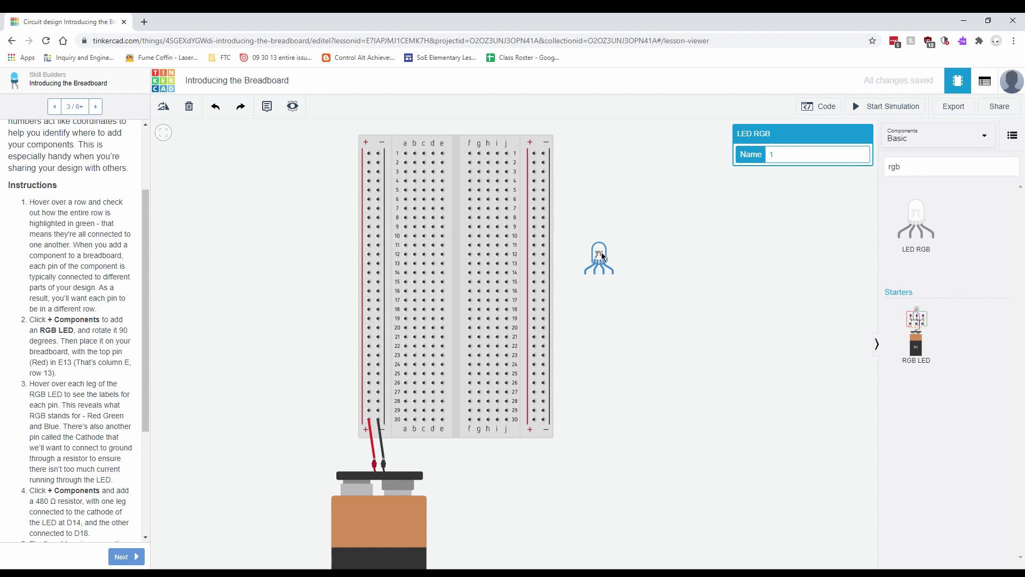
- Reposition the RGB LED to the right of the breadboard and rotate it 90 degrees clockwise
left_click_drag(601, 256, 496, 147)
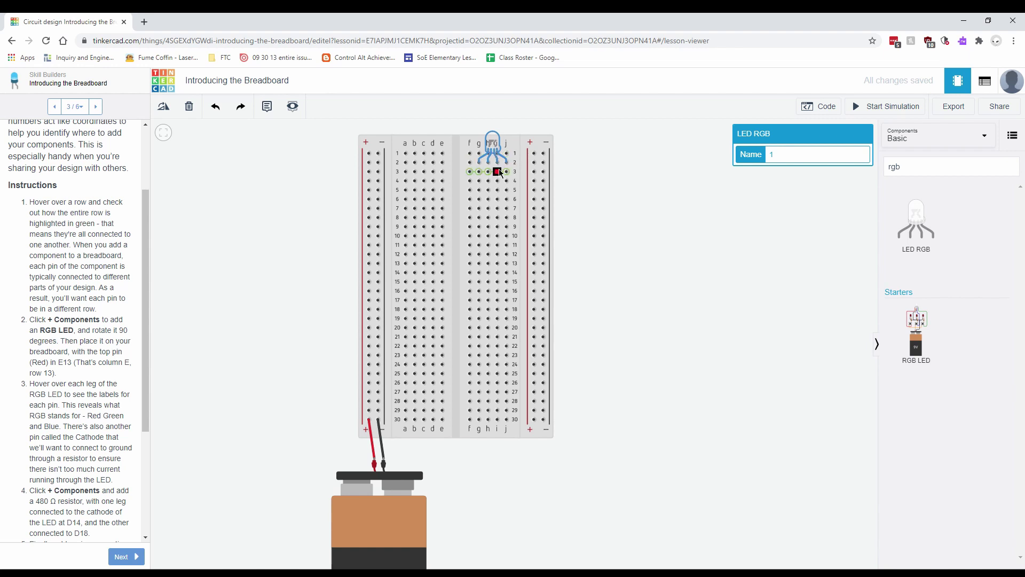
left_click_drag(492, 150, 611, 211)
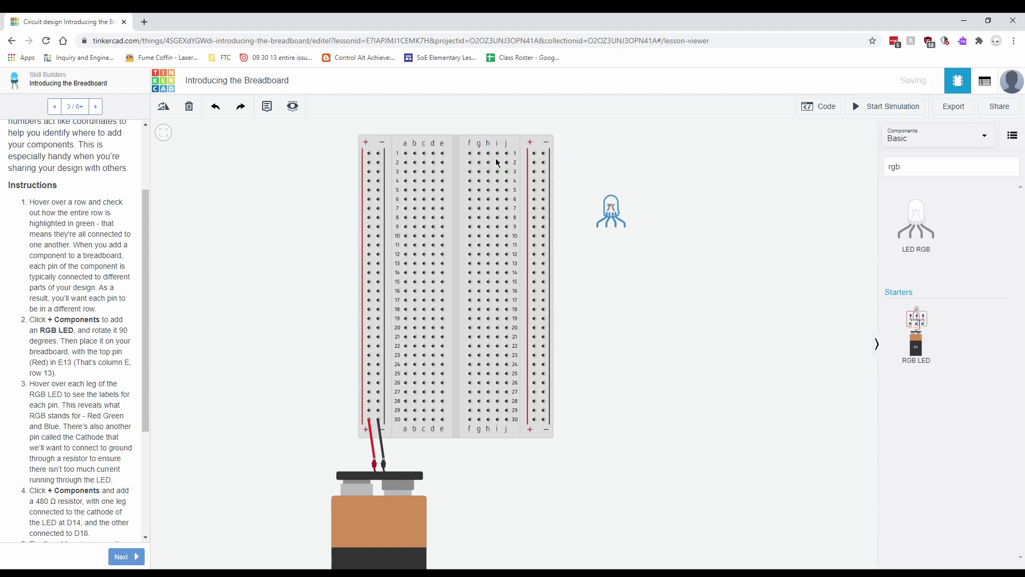
left_click(171, 110)
left_click(171, 111)
left_click(171, 110)
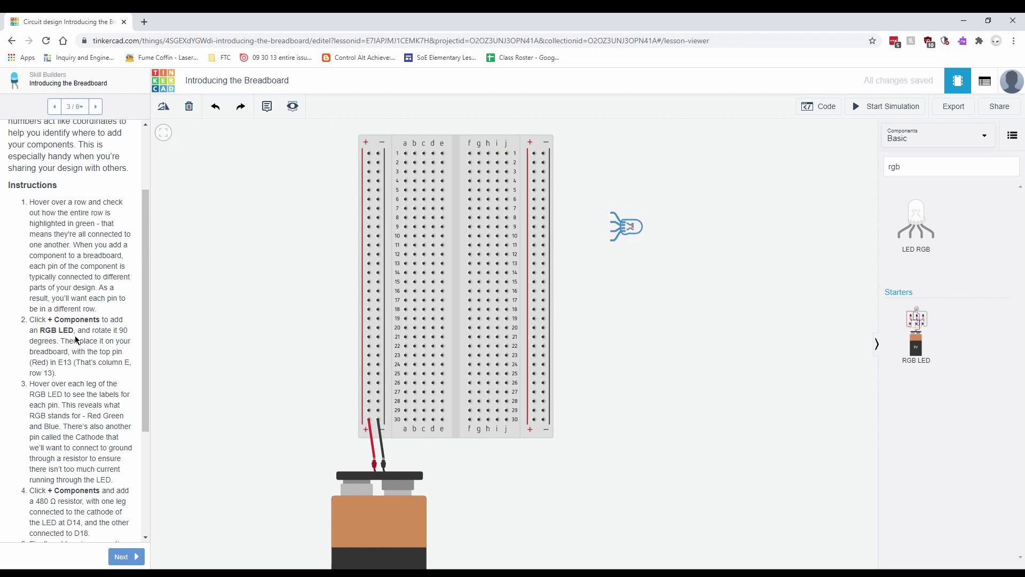
- Place the RGB LED on the breadboard with its top Red pin in E13
left_click_drag(59, 342, 75, 376)
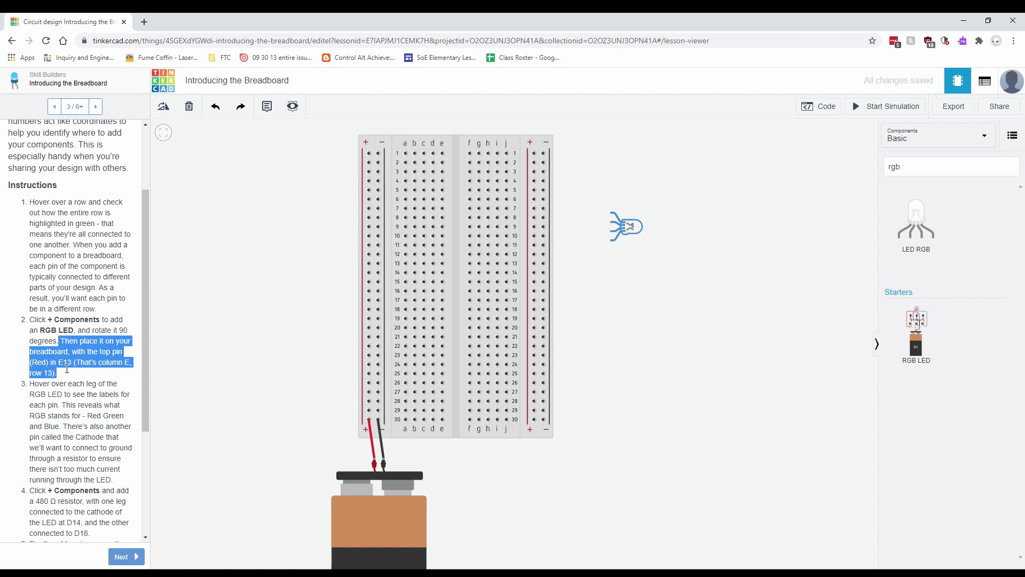
left_click(68, 373)
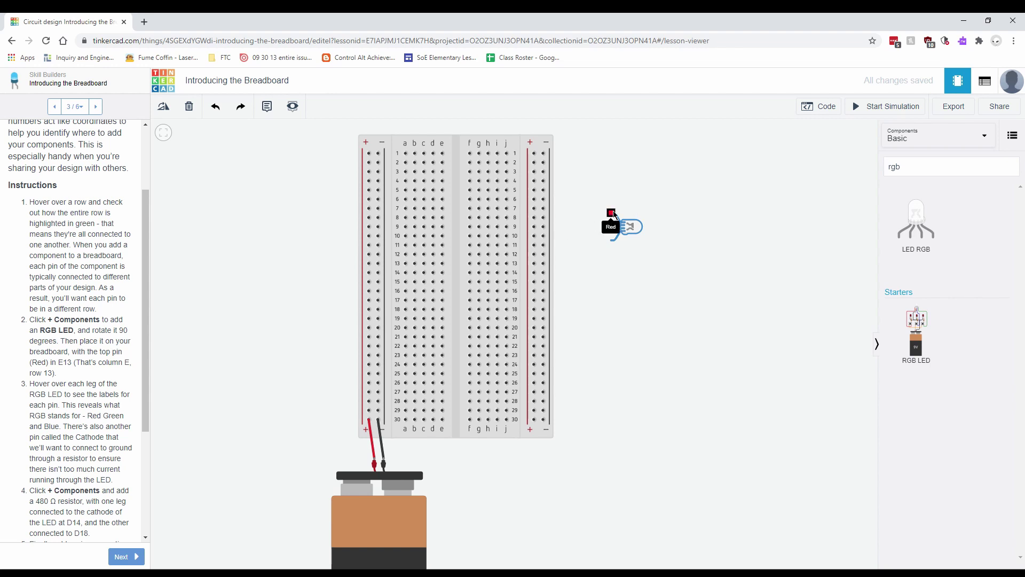
left_click_drag(631, 230, 459, 281)
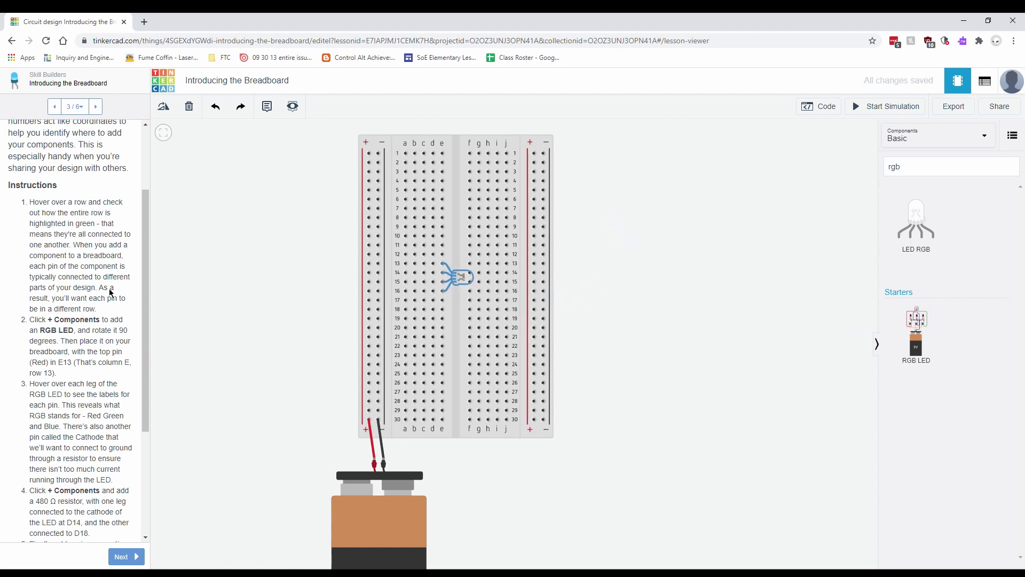
- Clear the component search and place a Resistor in the empty area right of the breadboard
scroll(115, 307, "down", 2)
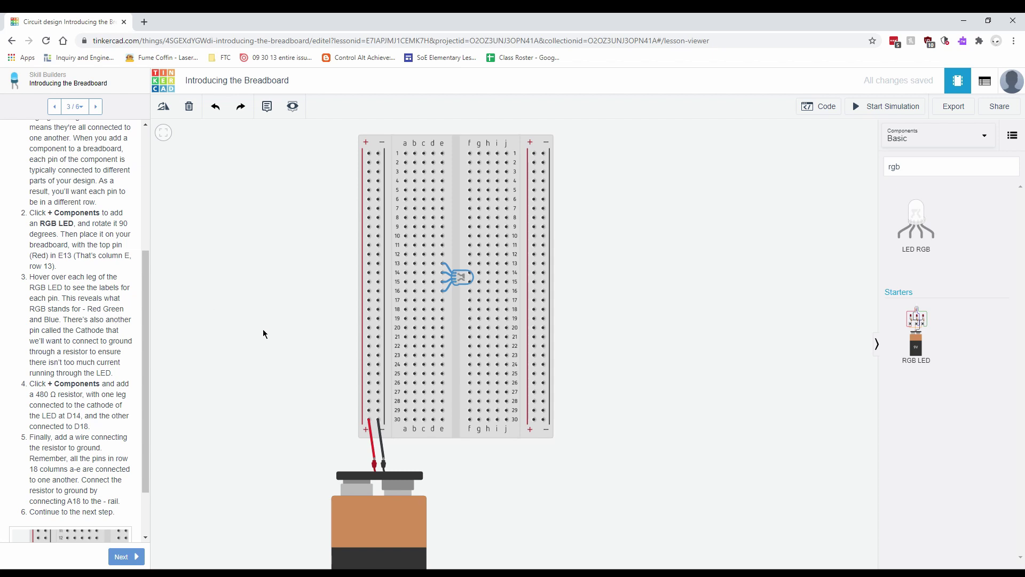
left_click(932, 170)
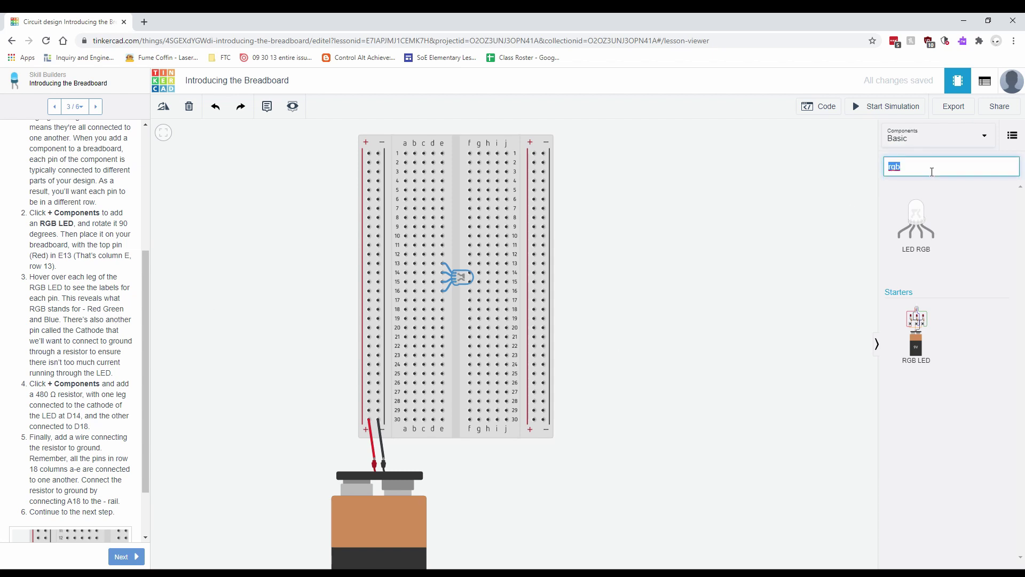
key("BackSpace")
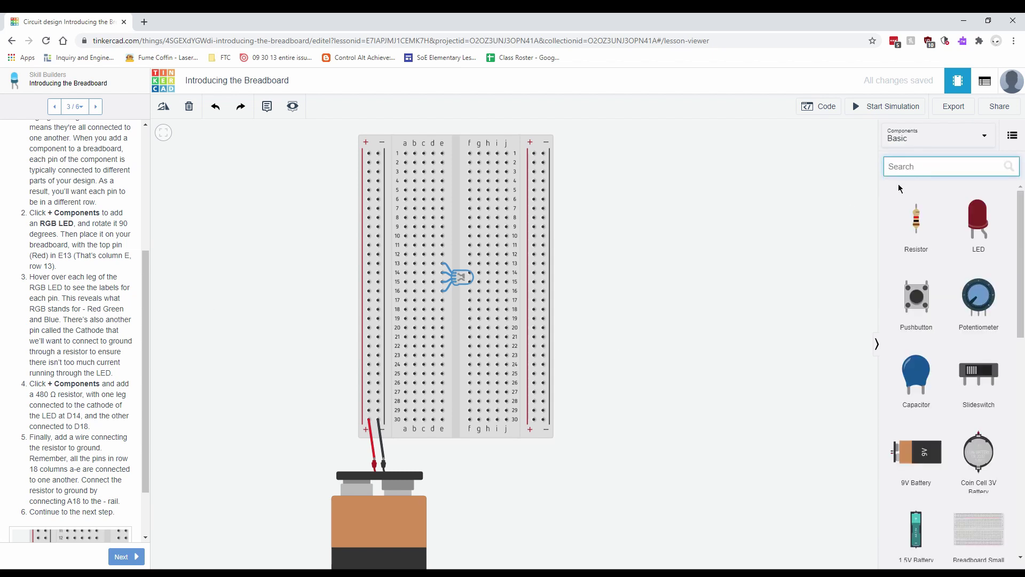
left_click_drag(916, 219, 677, 289)
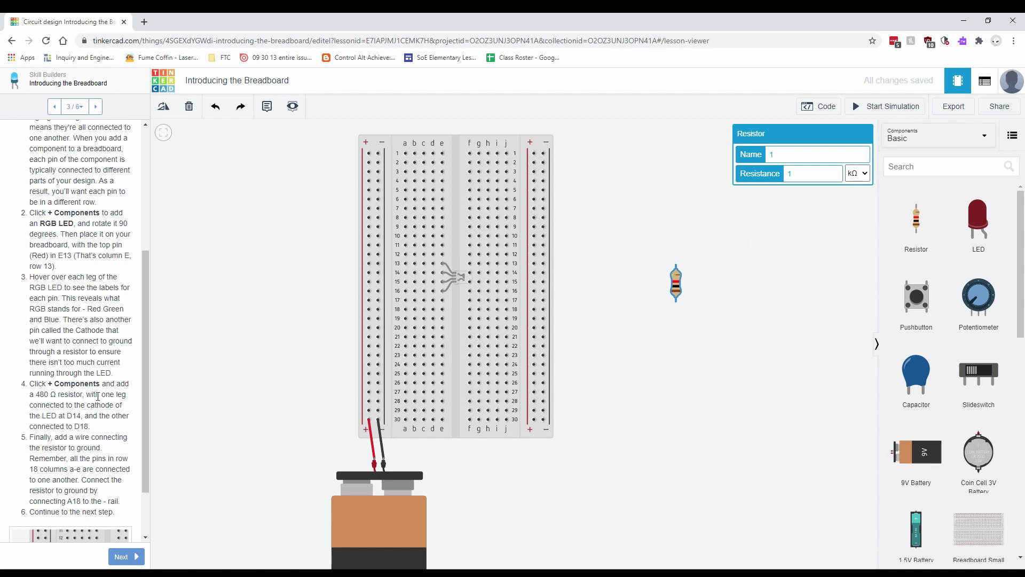
- Set the resistor's resistance to 480 Ω and place it on the breadboard from B14 to B18
mouse_move(442, 265)
left_click_drag(443, 266, 433, 266)
left_click_drag(34, 396, 57, 399)
left_click(60, 404)
left_click(676, 297)
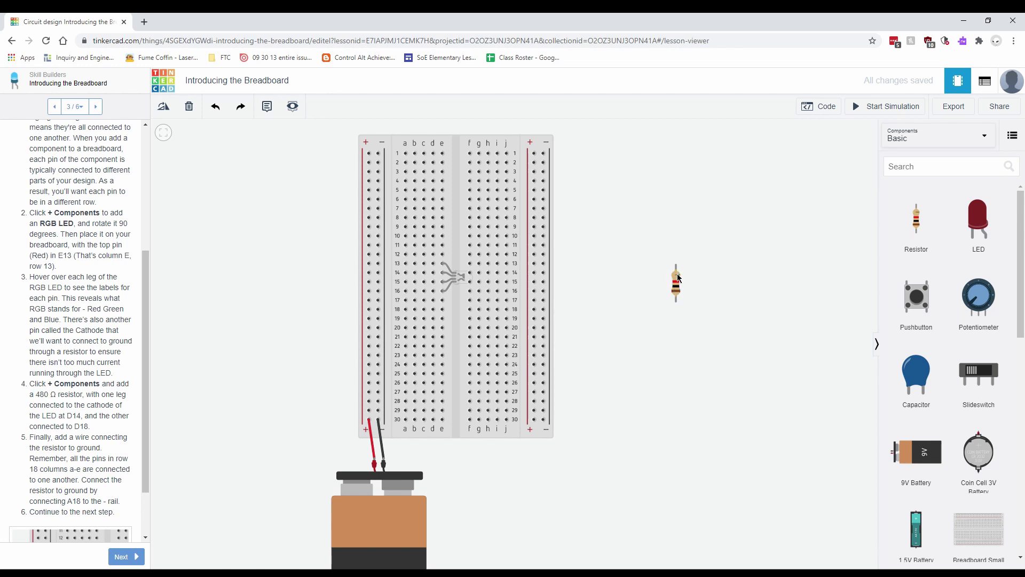
left_click(679, 278)
left_click(823, 180)
type("480")
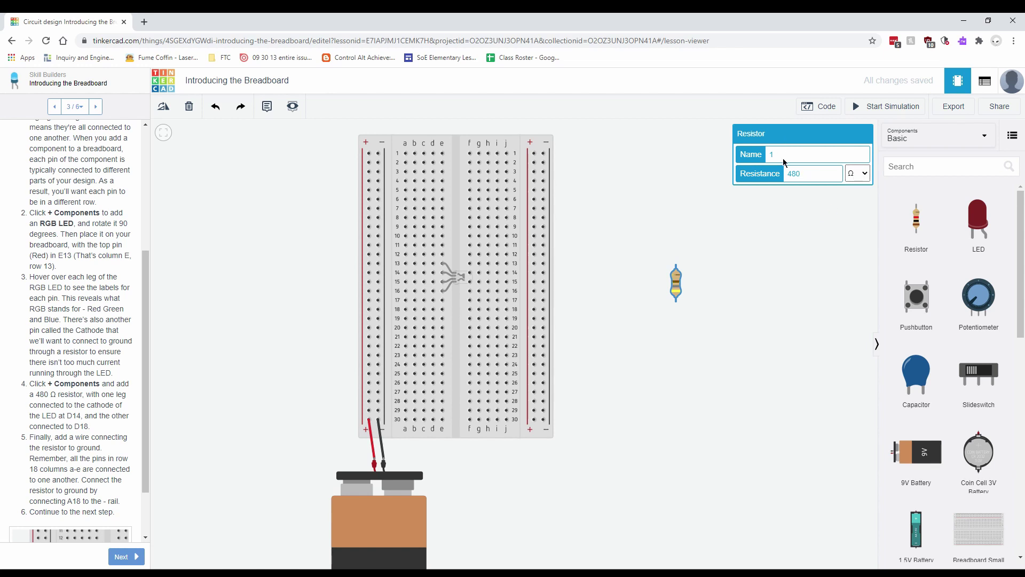
left_click(660, 216)
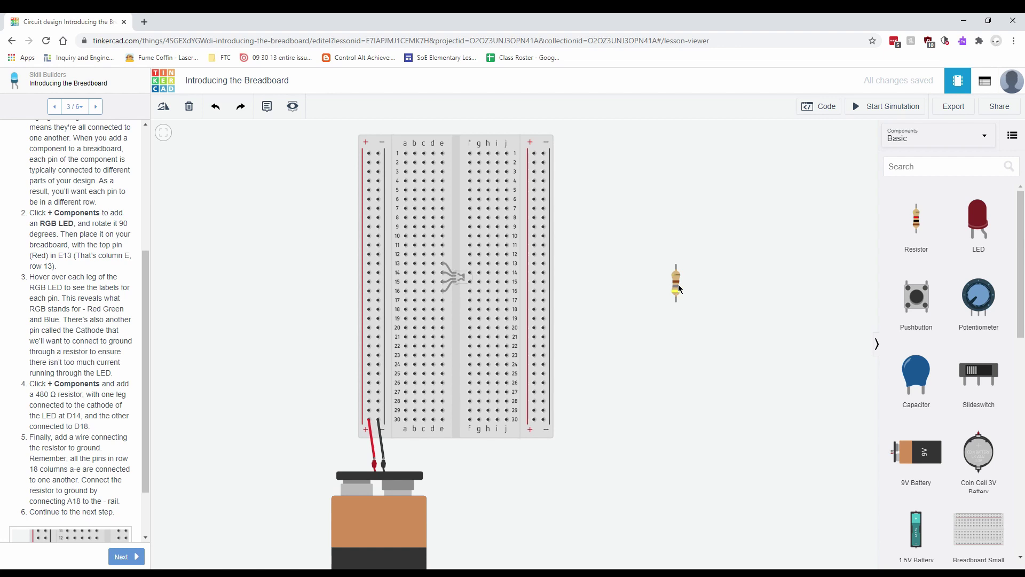
left_click_drag(678, 288, 417, 300)
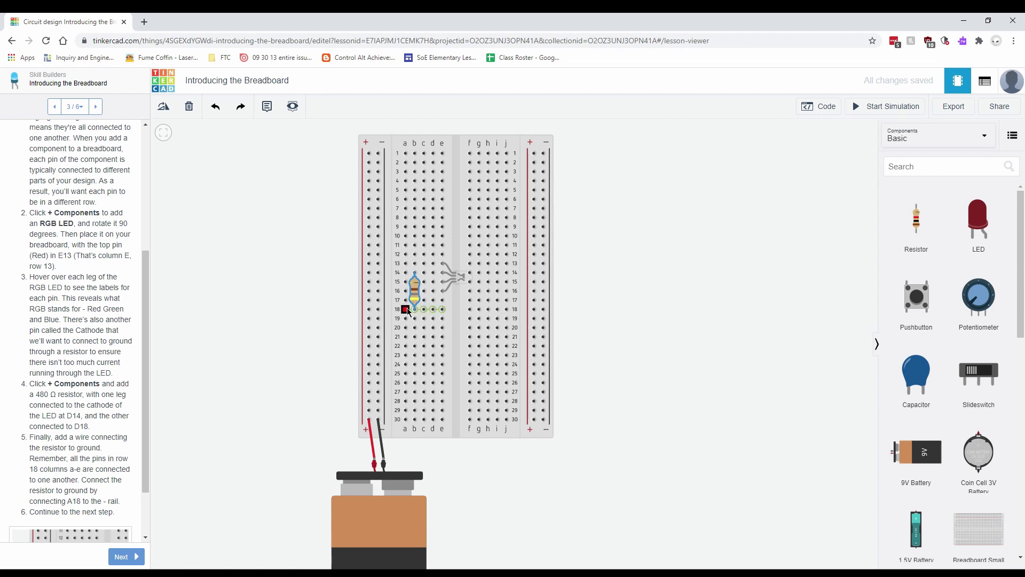
- Wire A18 straight across to the left negative rail and color the wire black
left_click(406, 309)
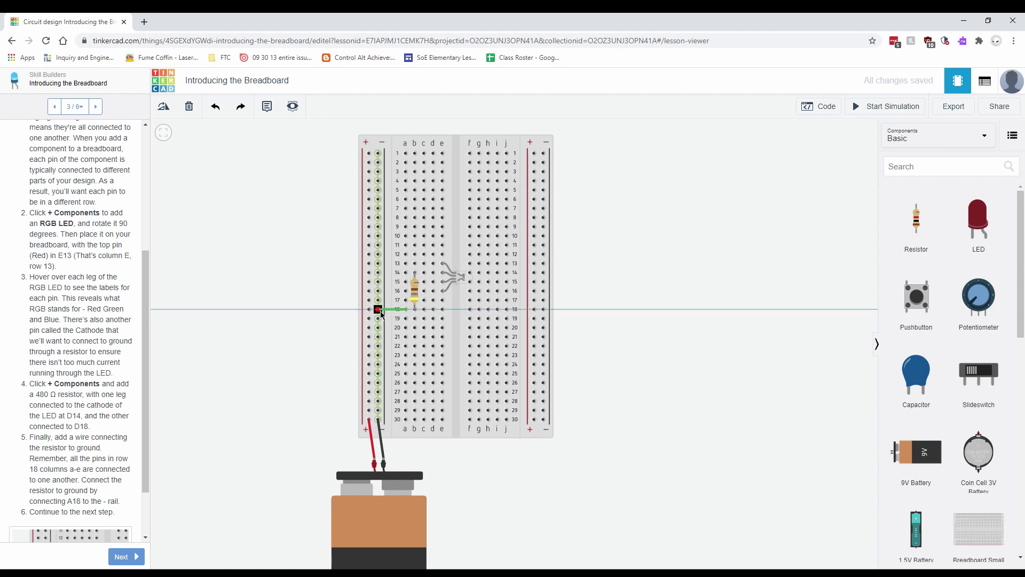
left_click(380, 310)
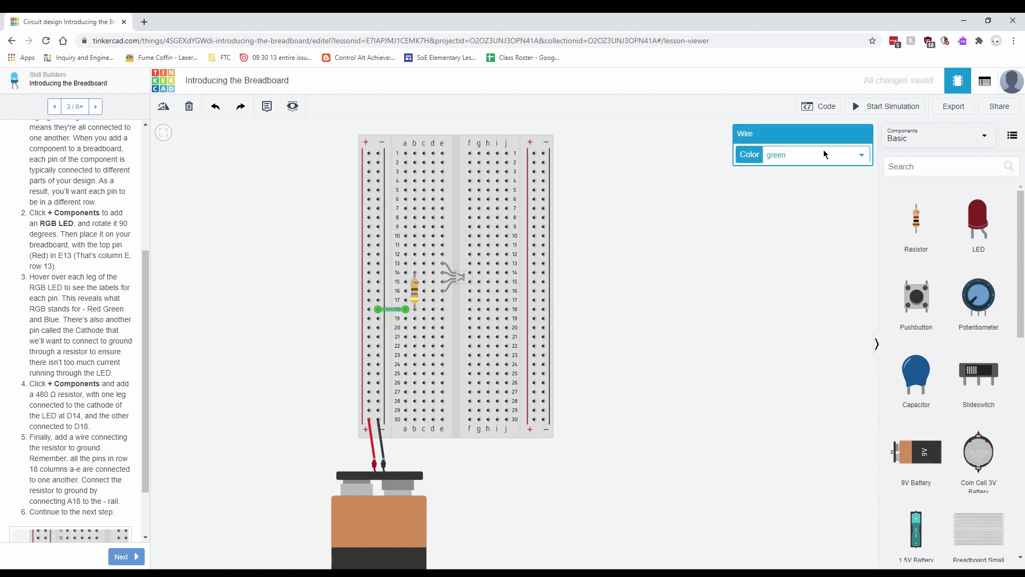
left_click(814, 170)
left_click_drag(389, 368, 378, 410)
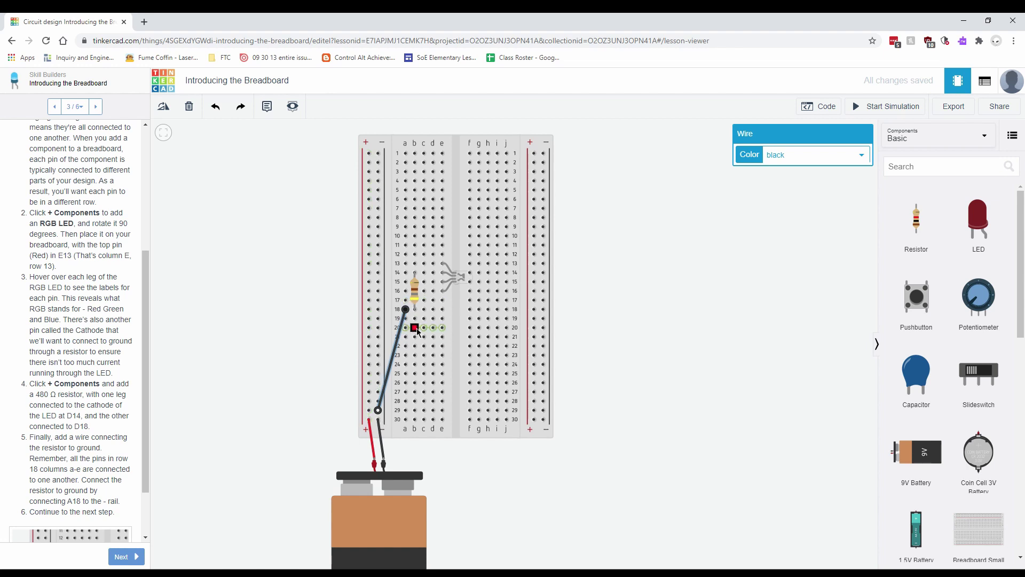
left_click_drag(378, 410, 380, 310)
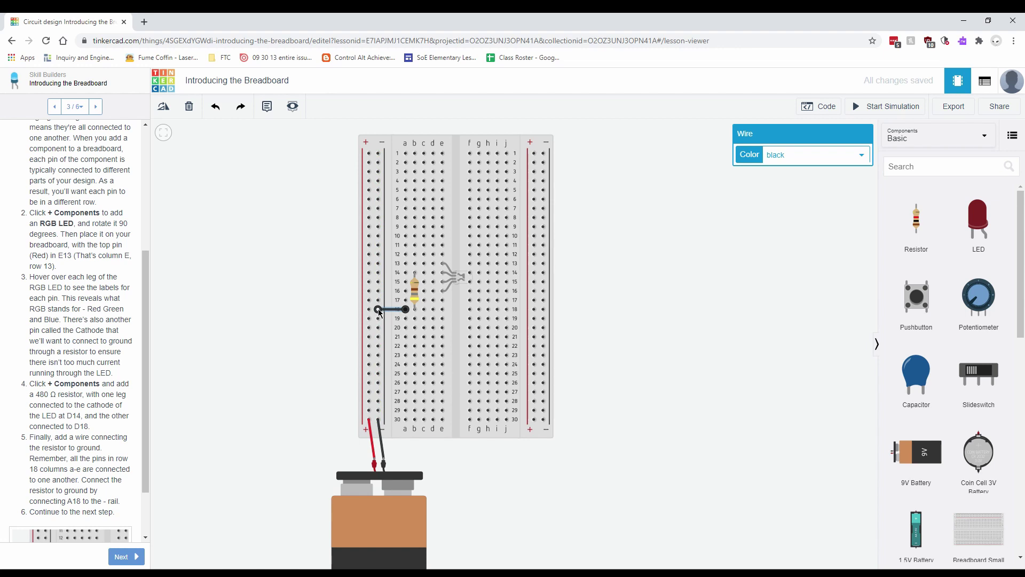
- Advance to the lesson page on adding a pushbutton and place a Pushbutton in the empty area right of the breadboard
scroll(126, 398, "down", 2)
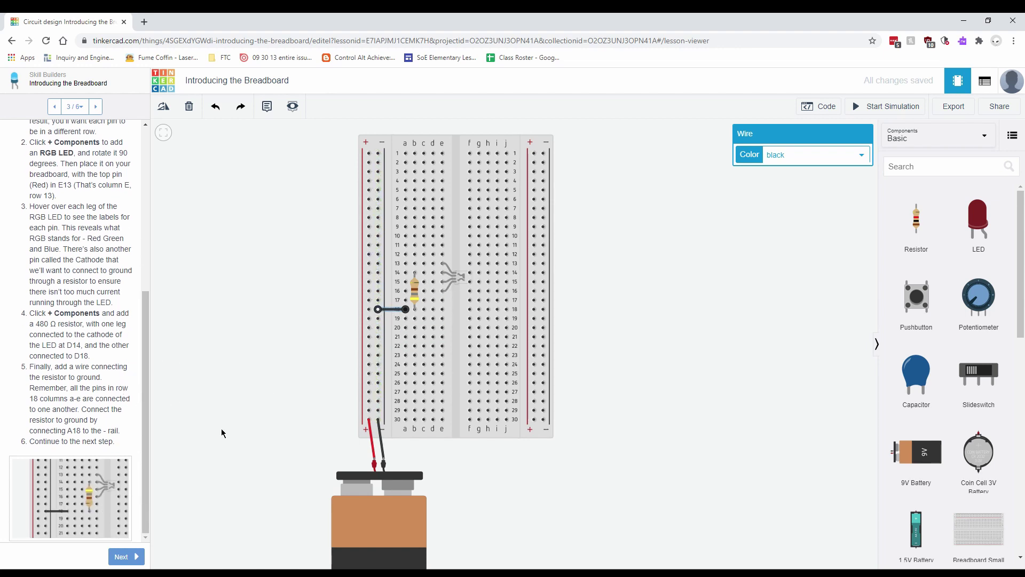
left_click(121, 557)
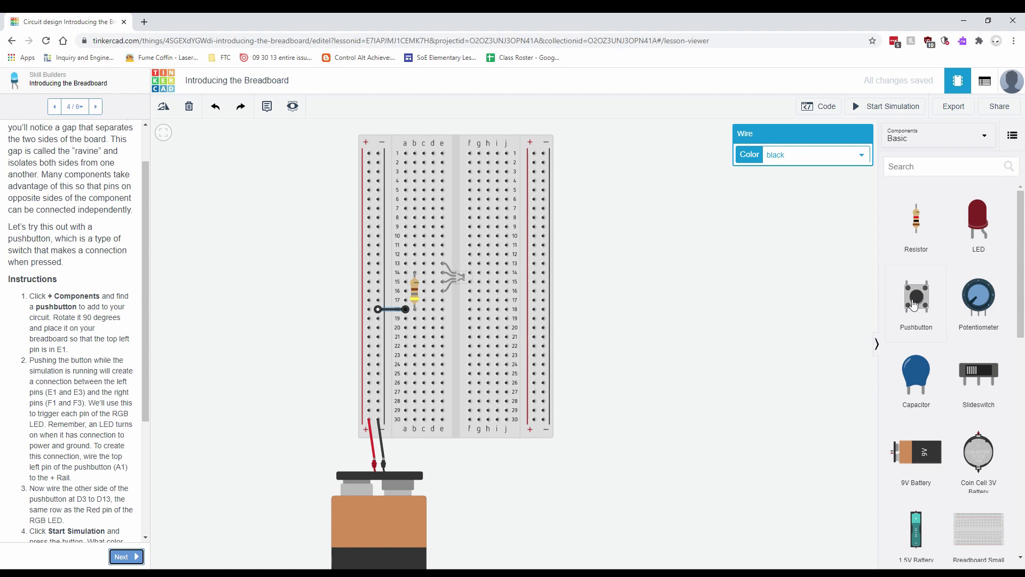
left_click(959, 175)
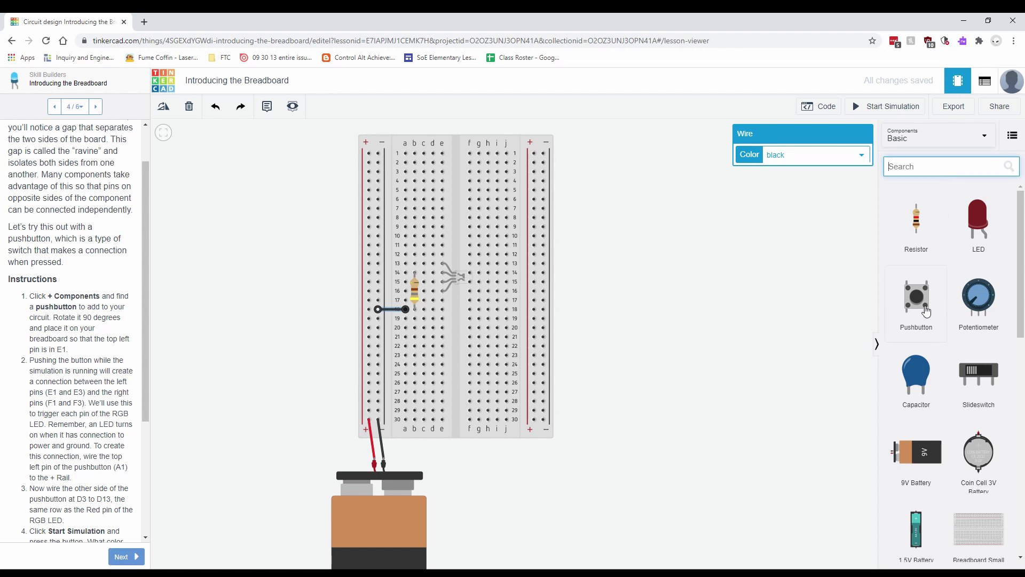
left_click_drag(926, 303, 650, 242)
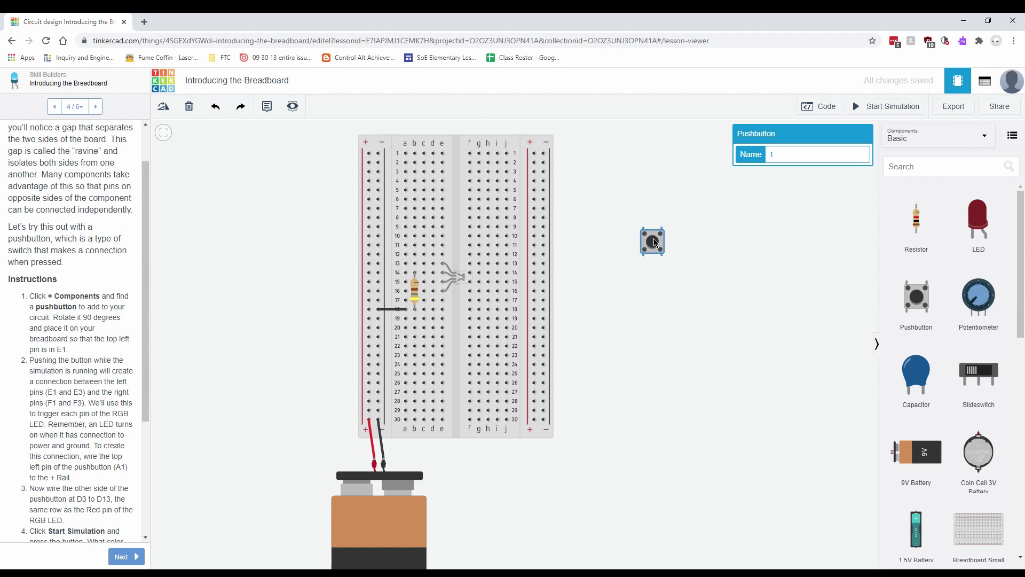
- Rotate the pushbutton 90 degrees and place it across the breadboard's center gap with its top left pin in E1
left_click(172, 106)
left_click(172, 106)
left_click_drag(656, 250, 460, 152)
scroll(442, 178, "up", 1)
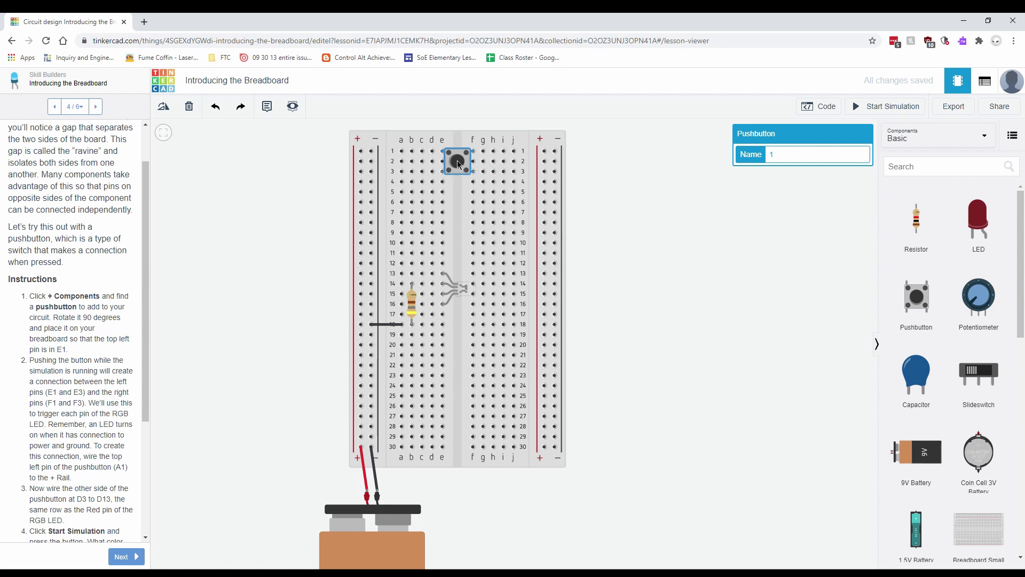
left_click_drag(459, 164, 446, 155)
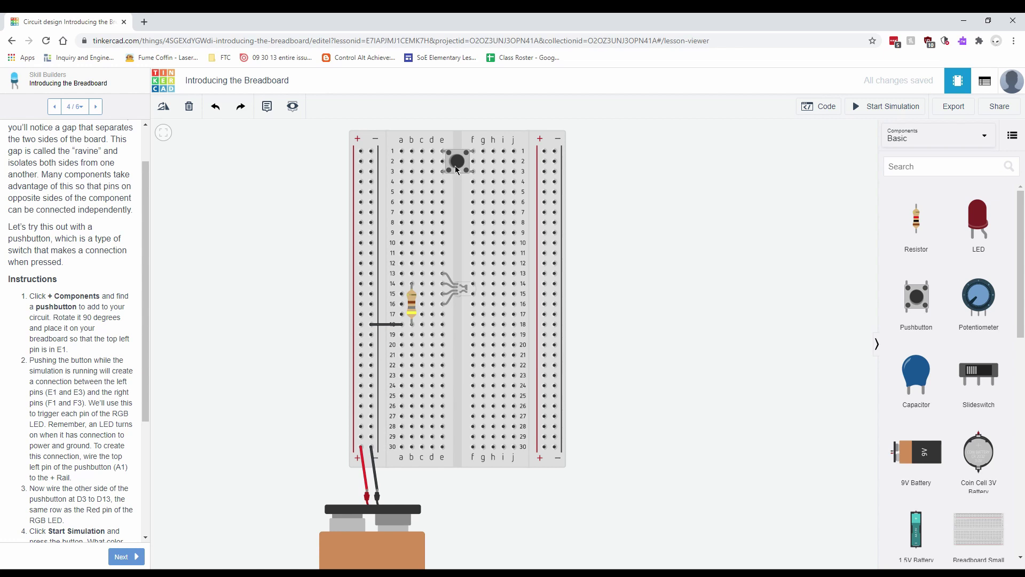
- Wire the left positive rail to A1 and color the wire red
left_click(360, 151)
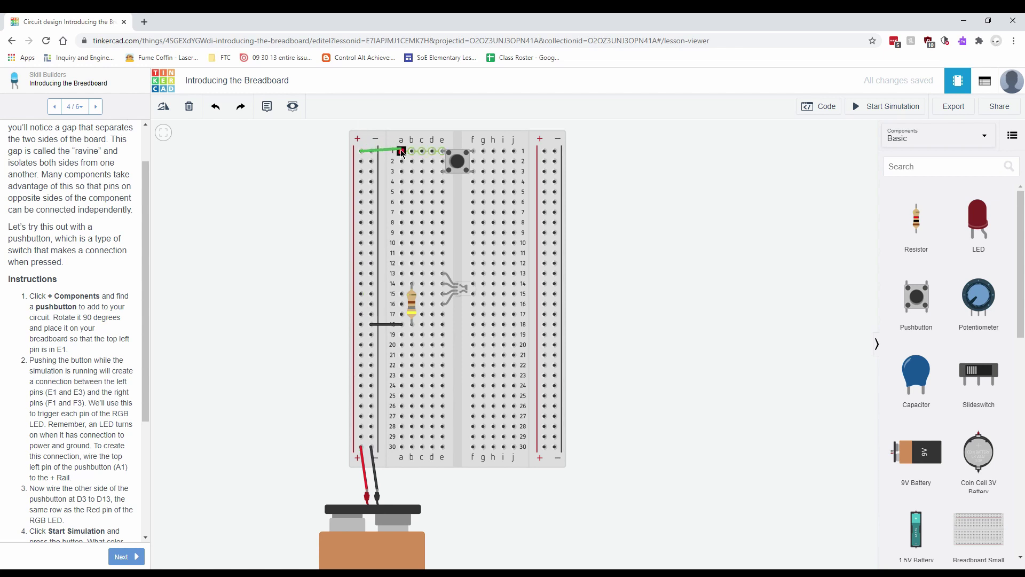
left_click(401, 152)
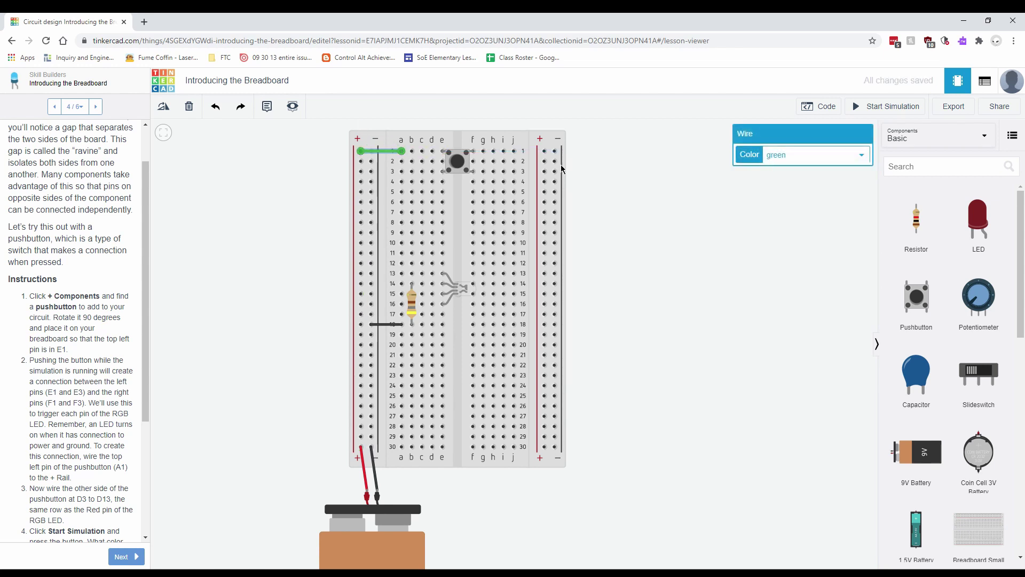
left_click(793, 178)
left_click(816, 156)
left_click(801, 180)
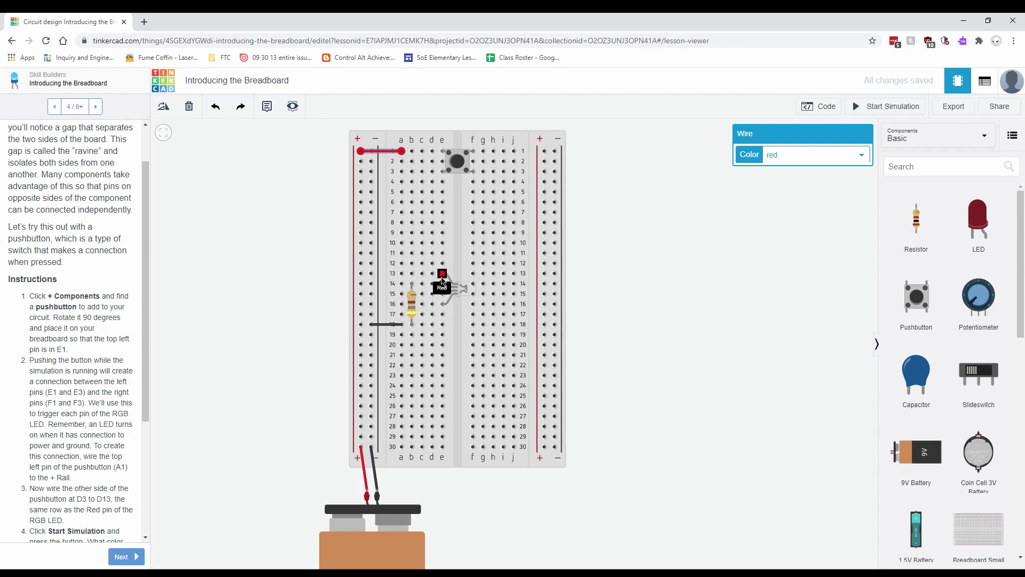
- Wire the pushbutton's other side from D3 to D13 and color the wire red
left_click(432, 172)
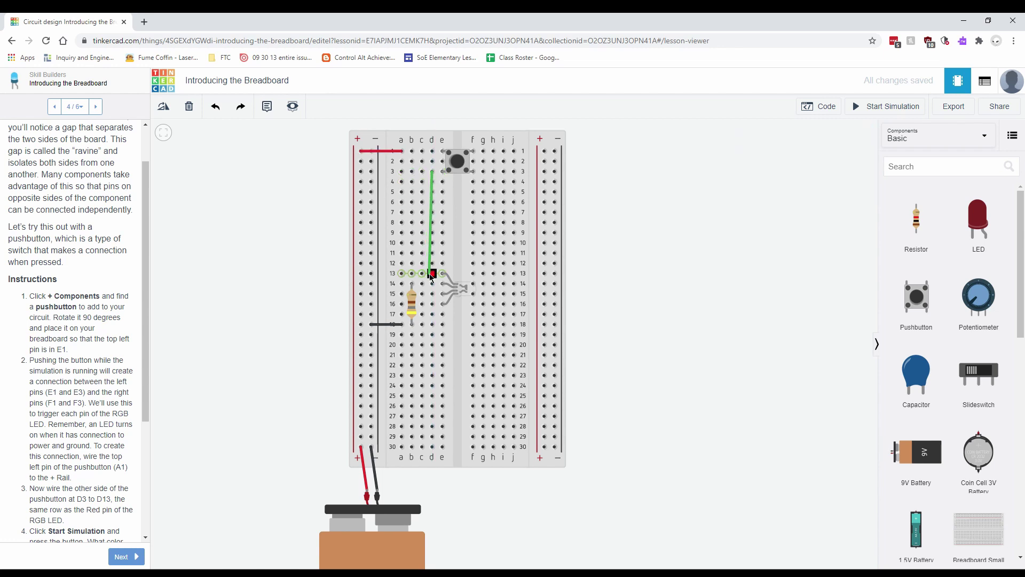
left_click(432, 273)
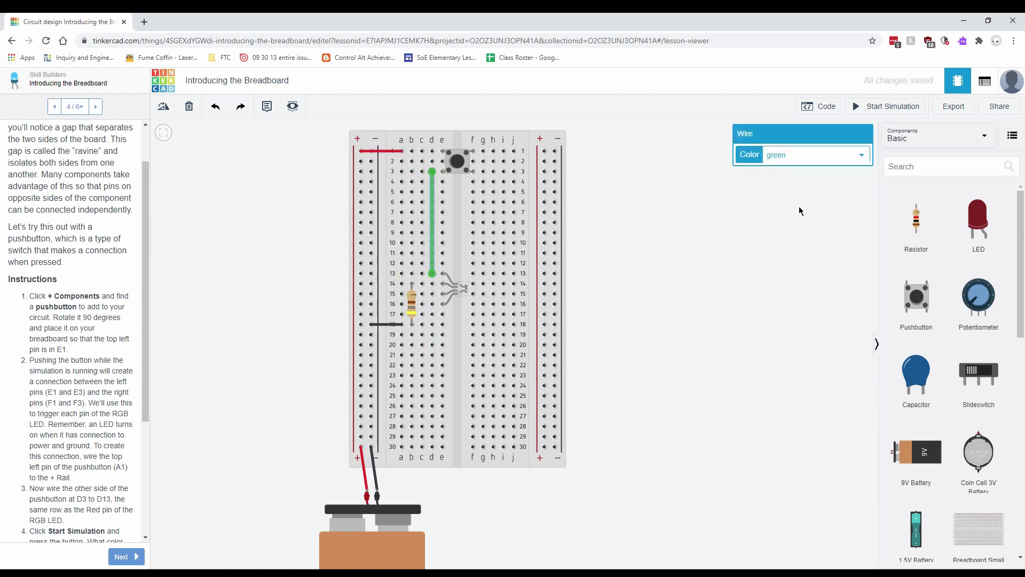
left_click(795, 185)
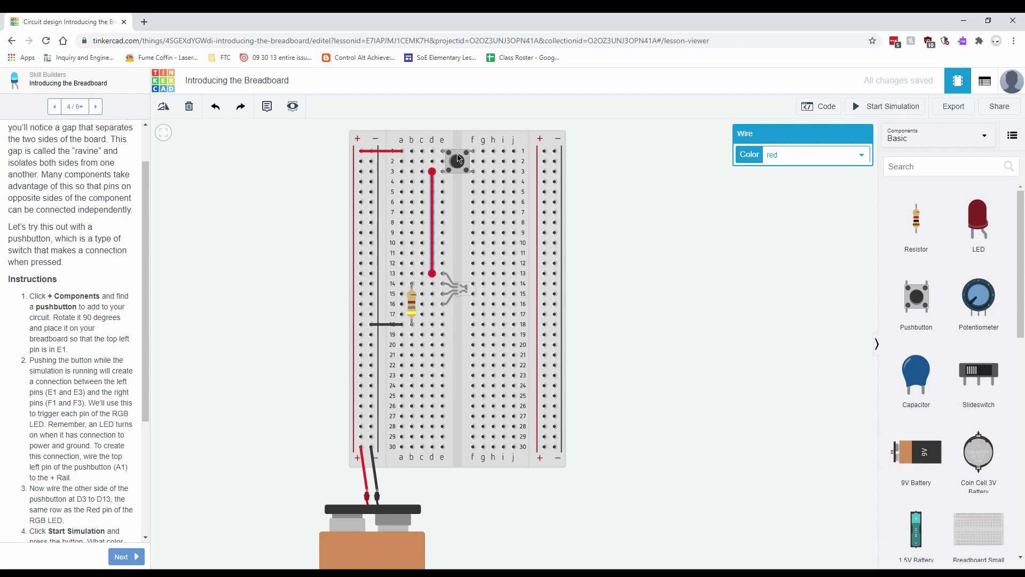
- Run the simulation, operate the pushbutton several times to test the LED, and stop the simulation
scroll(177, 312, "down", 1)
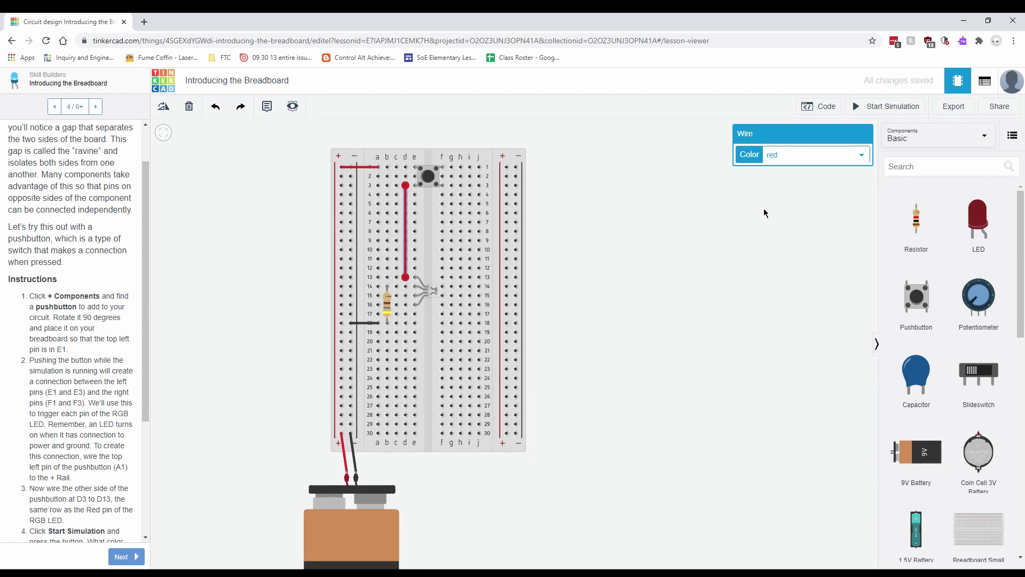
left_click(905, 107)
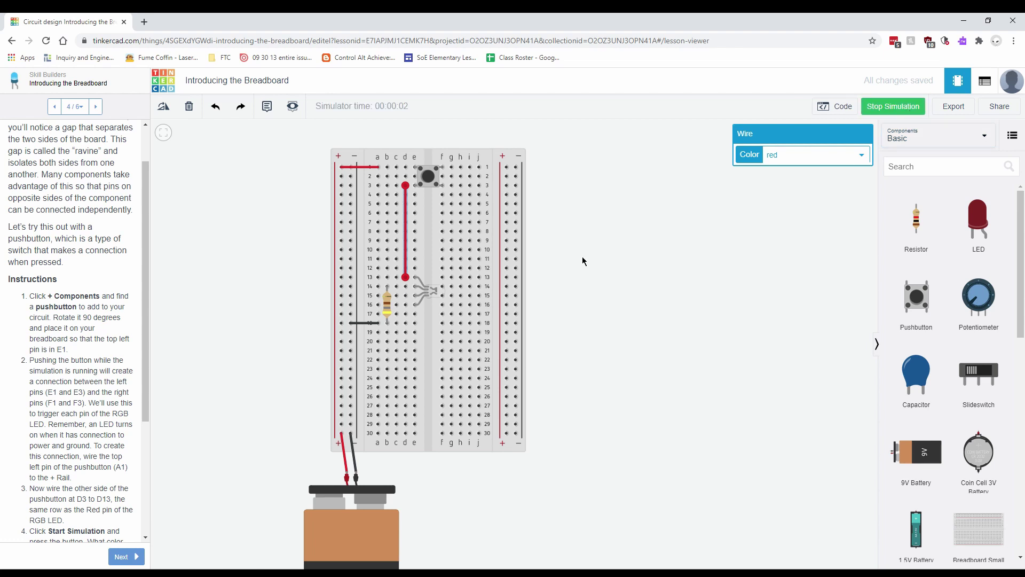
left_click(427, 175)
left_click(426, 176)
left_click(426, 175)
left_click(426, 175)
left_click(893, 105)
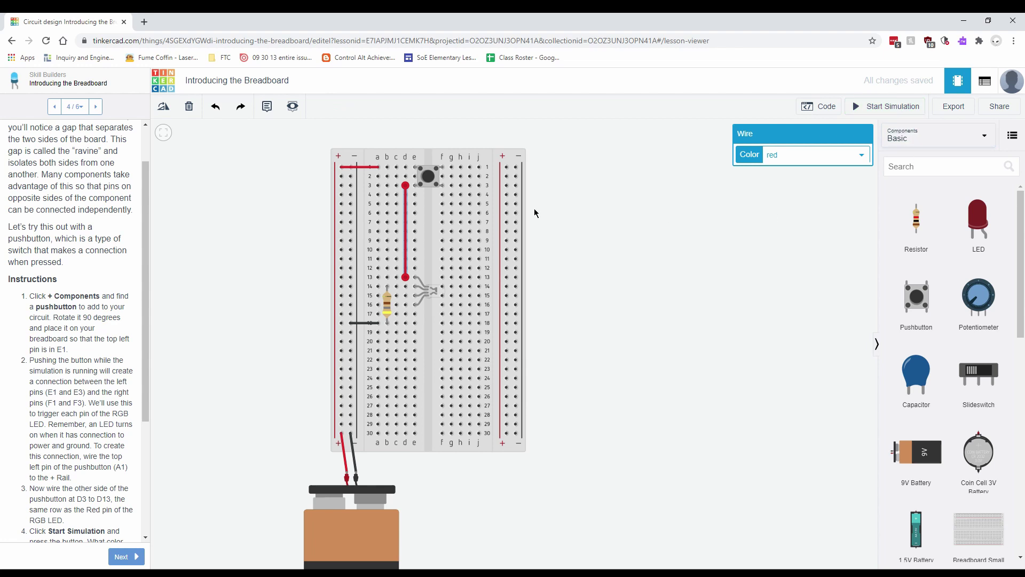
- Advance to the lesson page Add Two More Switches and duplicate the existing pushbutton by copying and pasting it
scroll(114, 369, "down", 3)
left_click(123, 557)
left_click(435, 183)
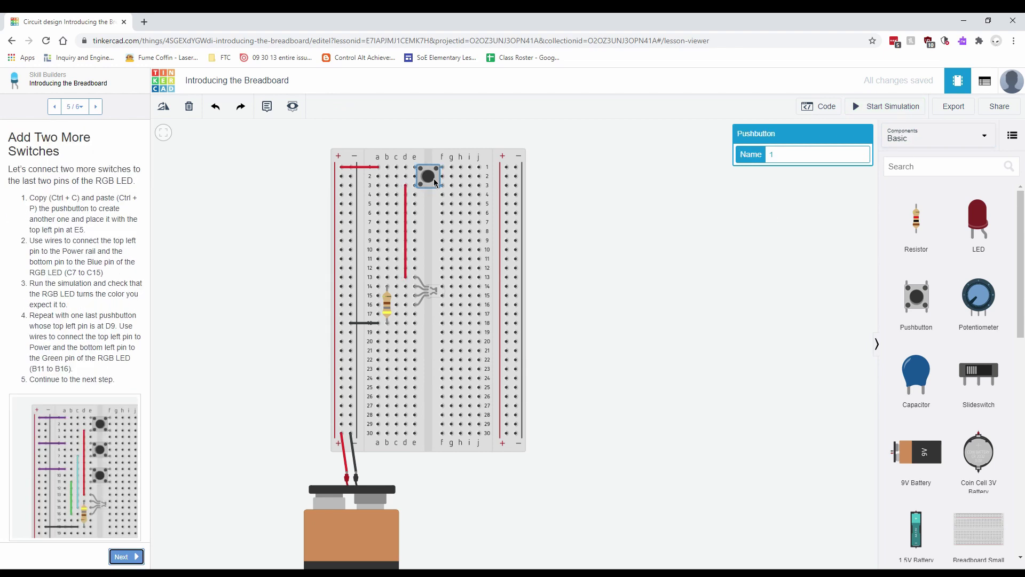
key("ctrl+c")
key("ctrl+v")
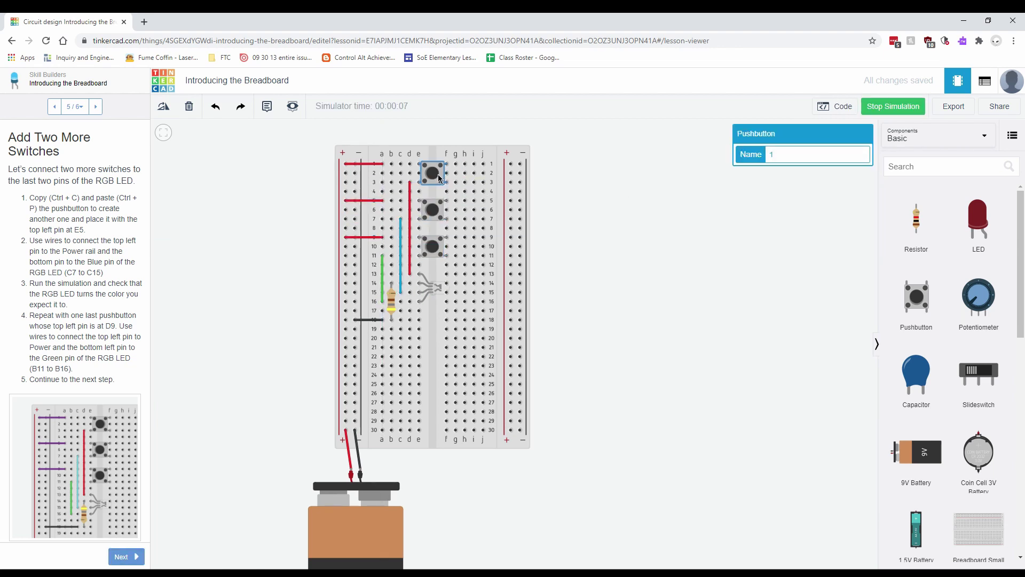
- Operate the first and second pushbuttons in the running simulation to test the RGB LED's colors
left_click(434, 173)
left_click(430, 209)
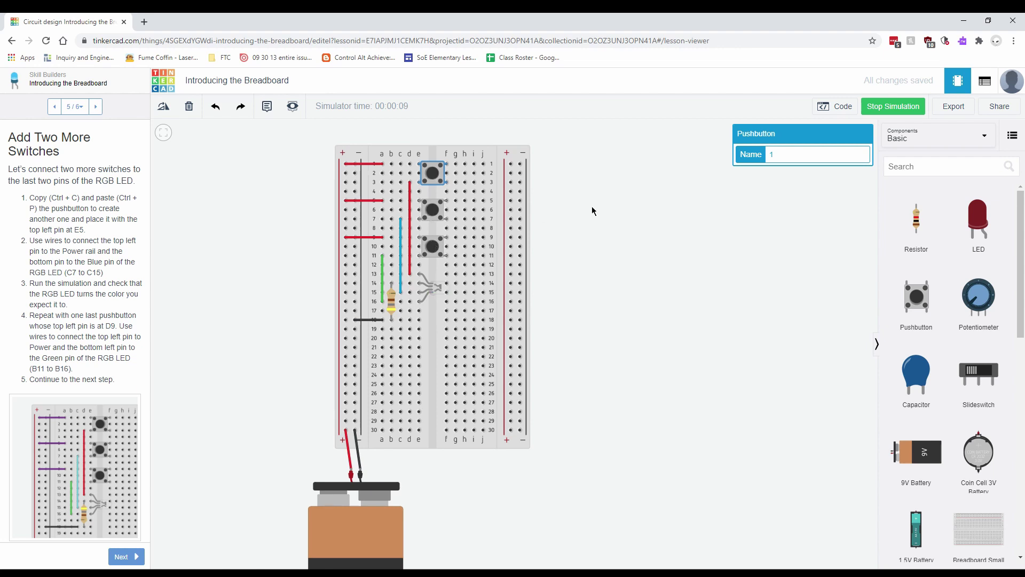